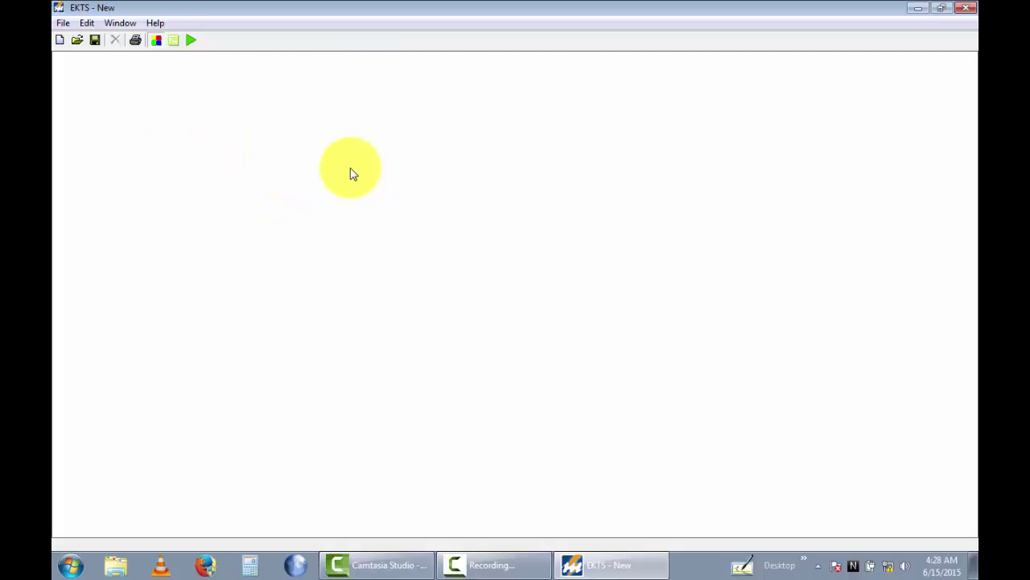
Step: Display the list of used elements on the blank drawing sheet
left_click(129, 23)
mouse_move(94, 27)
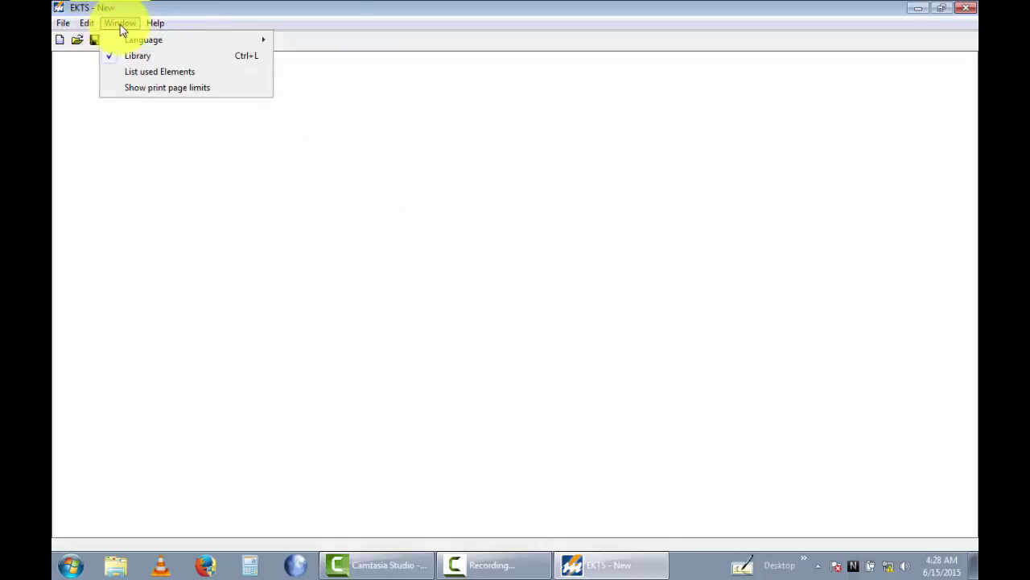
left_click(148, 71)
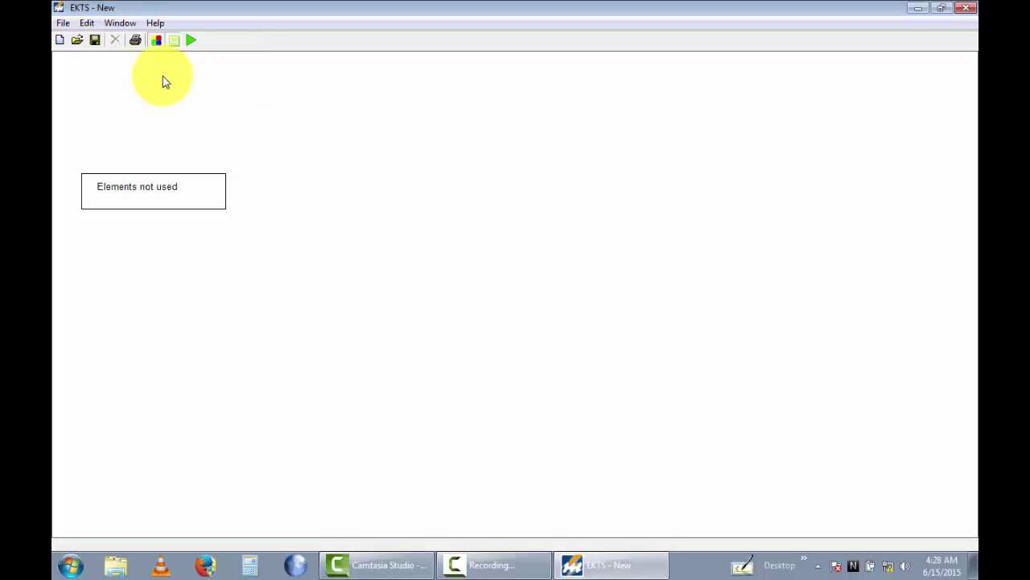
Step: Show the component library, move it to the middle of the sheet and widen it
left_click(156, 40)
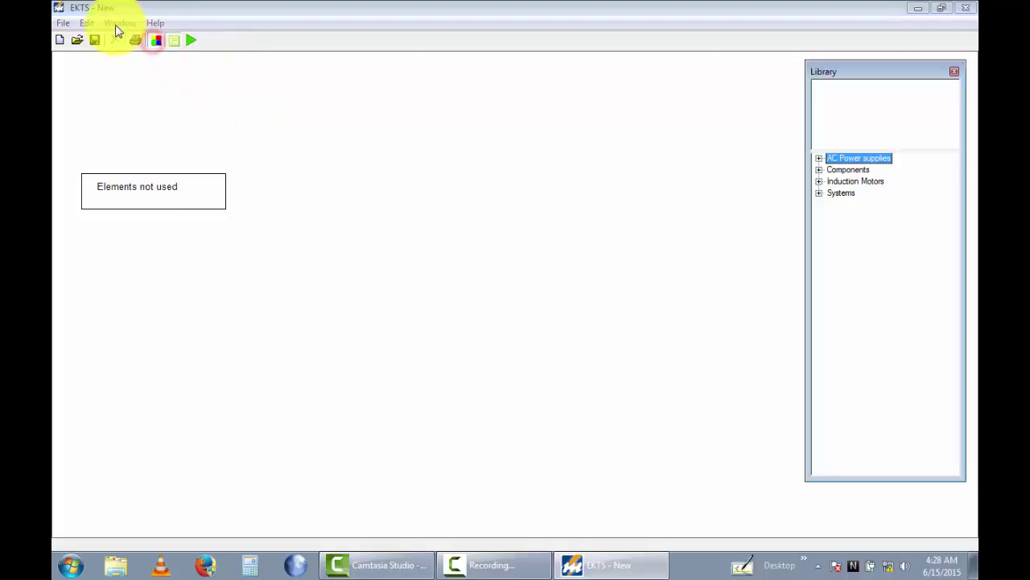
left_click_drag(855, 73, 440, 89)
left_click_drag(548, 124, 678, 156)
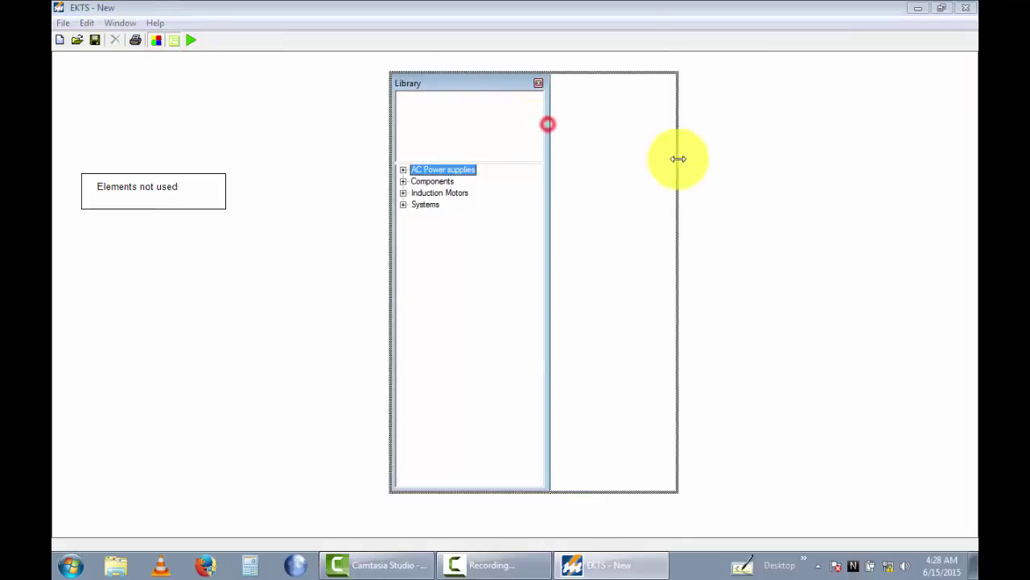
Step: Preview the AC power supply symbols, from the 3-Phase Supply through the single lines to Neutral
left_click(403, 170)
left_click(430, 183)
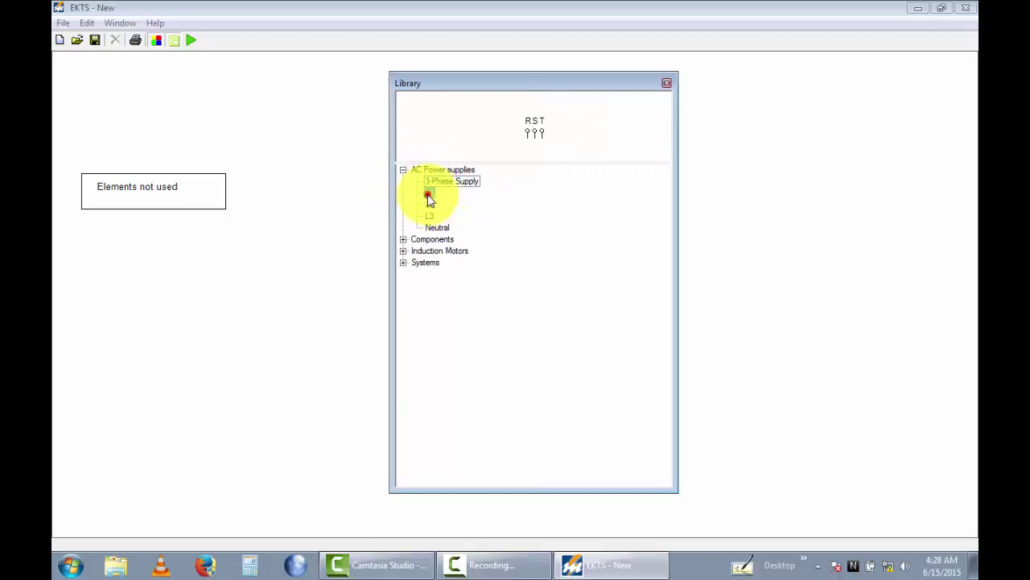
left_click(431, 203)
left_click(432, 215)
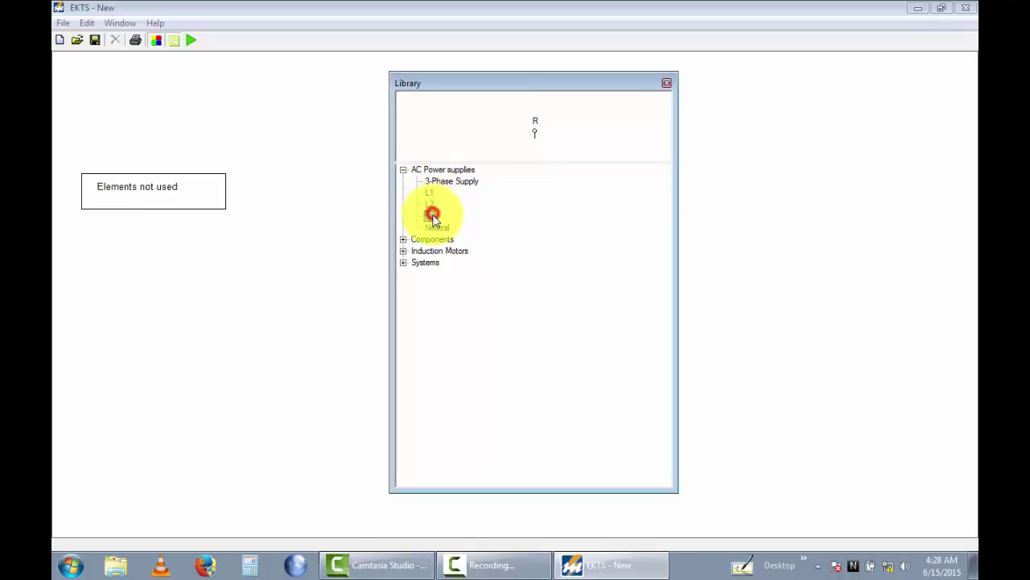
left_click(440, 228)
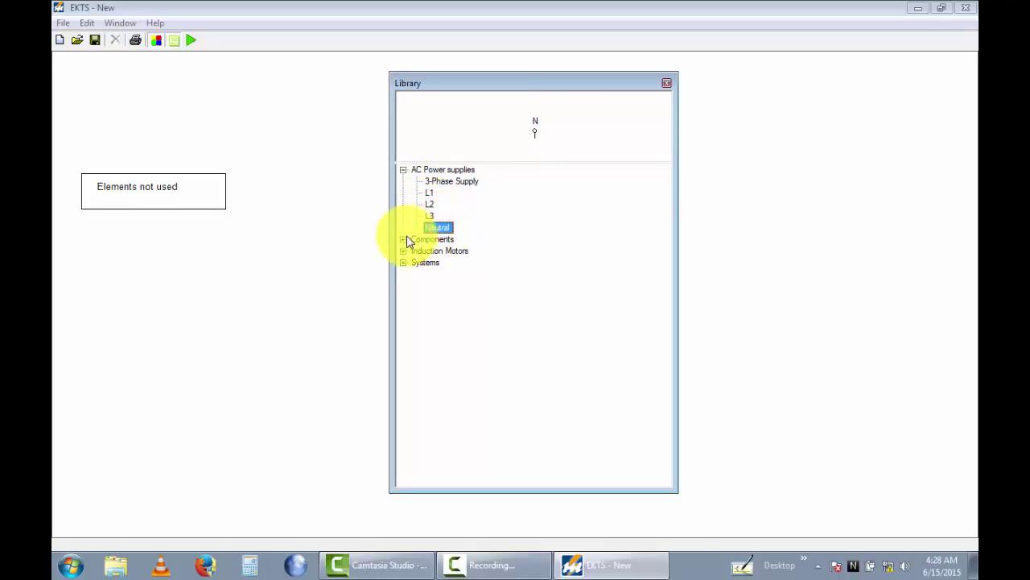
Step: Preview the 3 pole switches, contactor, lamp and limit switches among the library's components
left_click(402, 239)
left_click(449, 251)
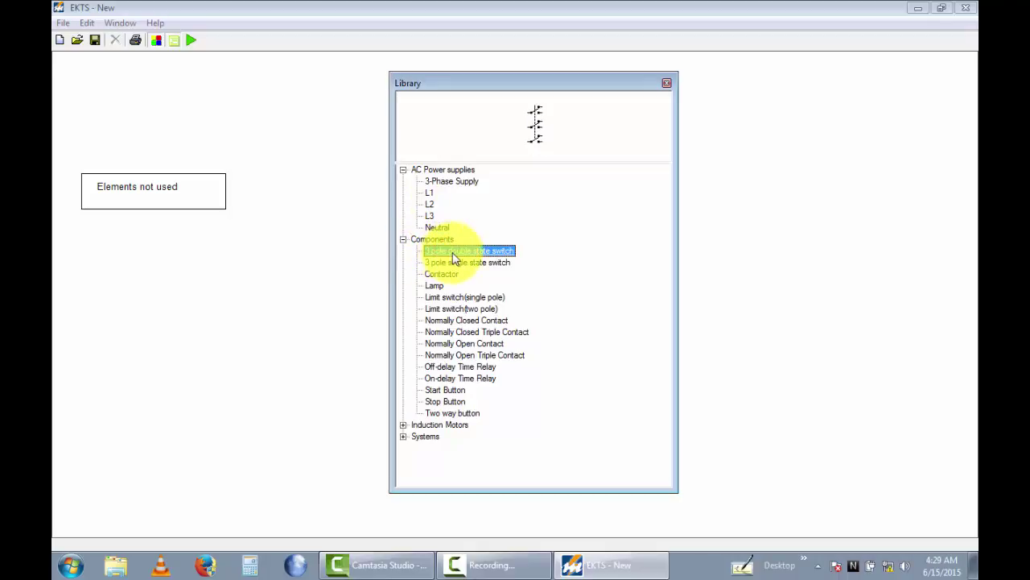
left_click(454, 263)
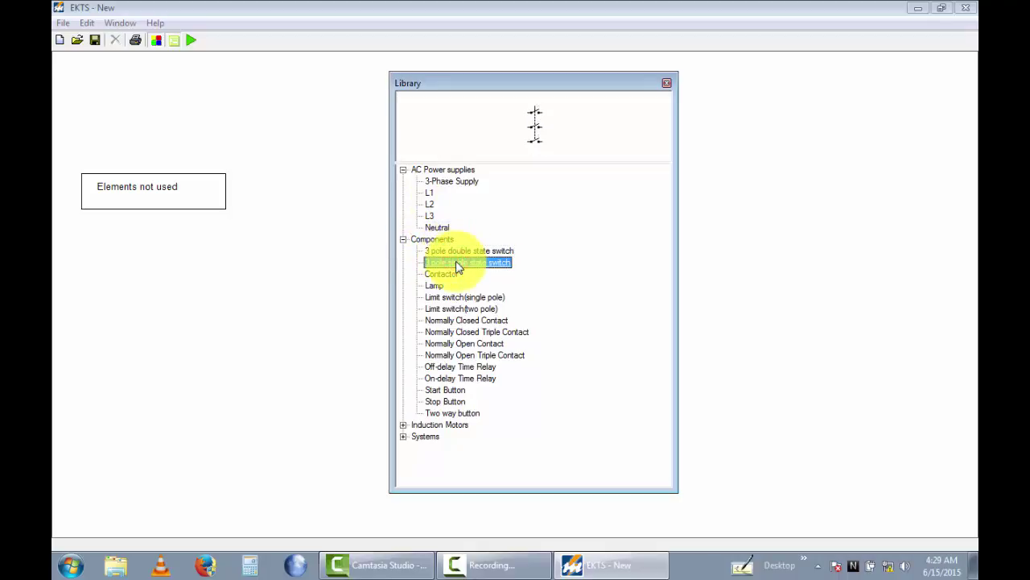
left_click(444, 273)
left_click(439, 285)
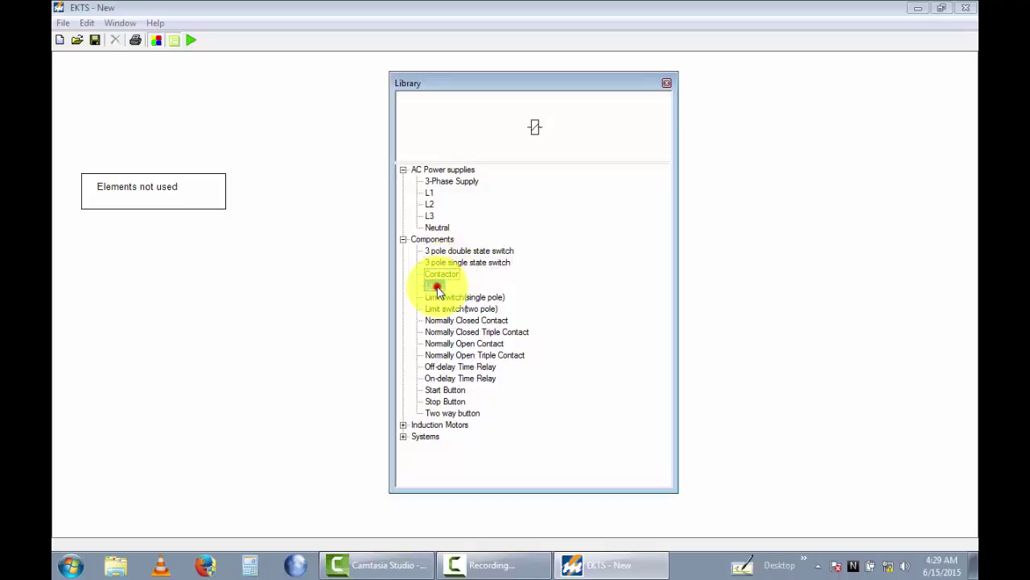
left_click(445, 298)
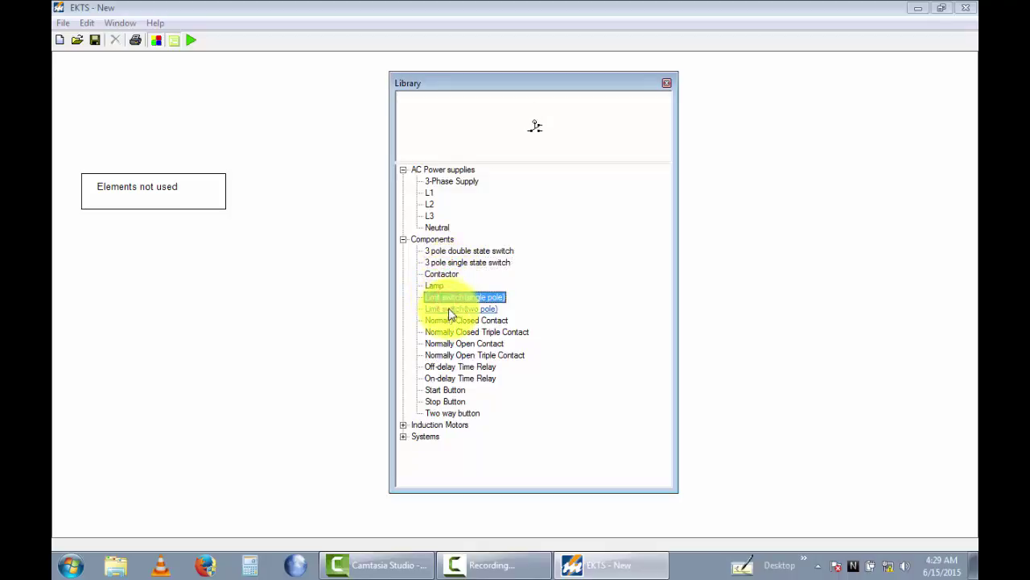
left_click(454, 309)
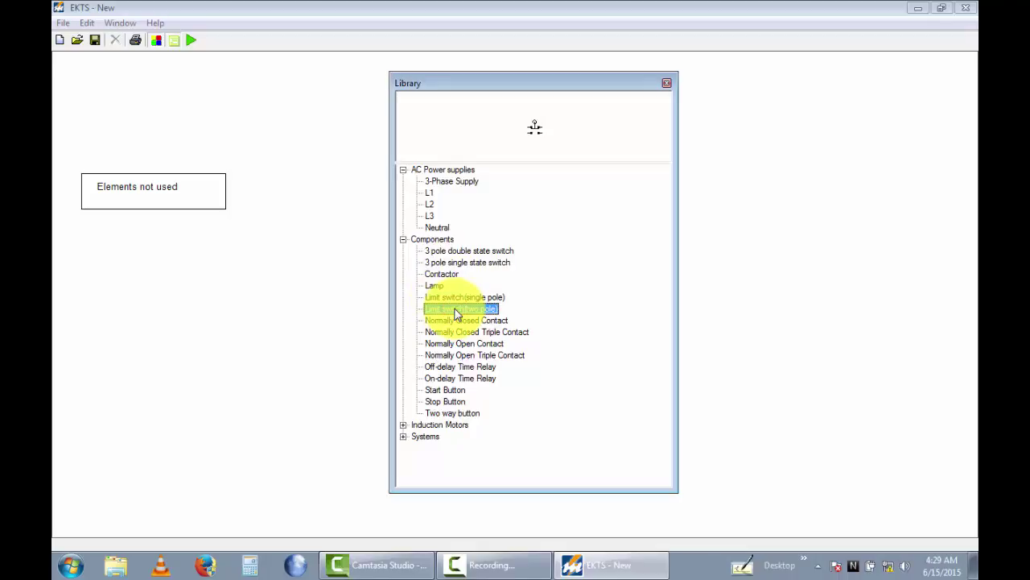
Step: Preview the normally closed and open contacts, time relays, and start, stop and two way buttons
left_click(458, 322)
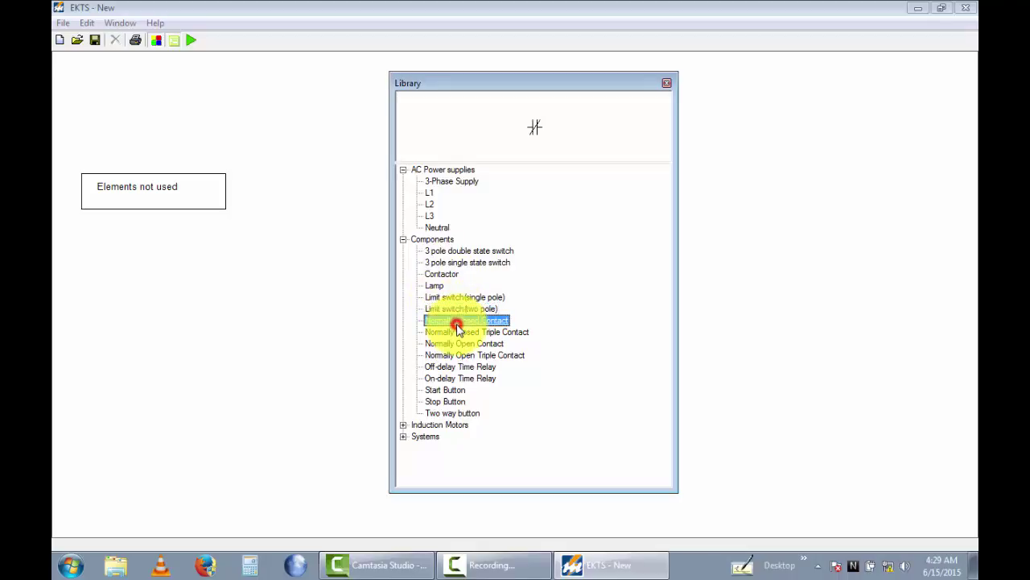
left_click(465, 332)
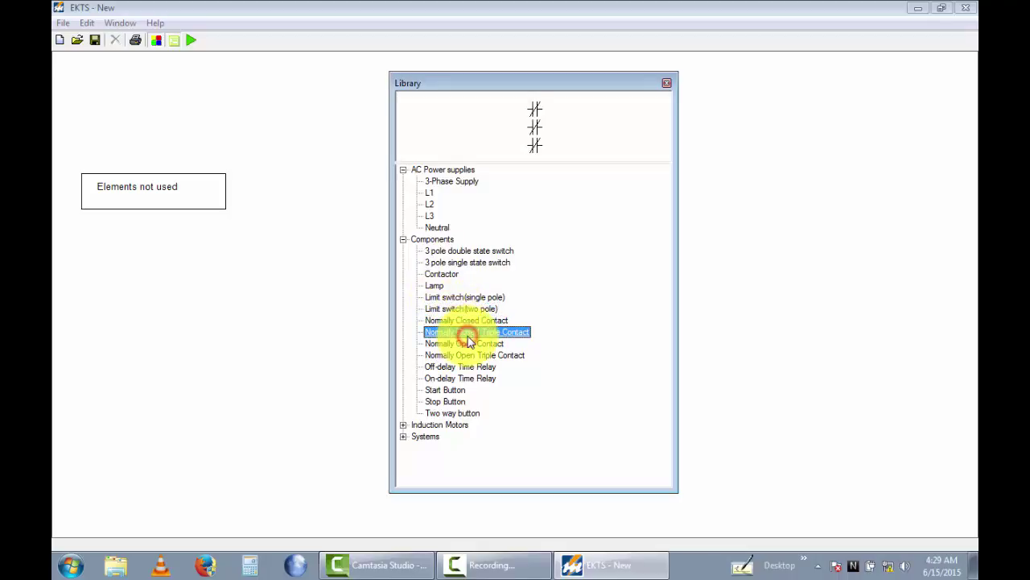
left_click(467, 343)
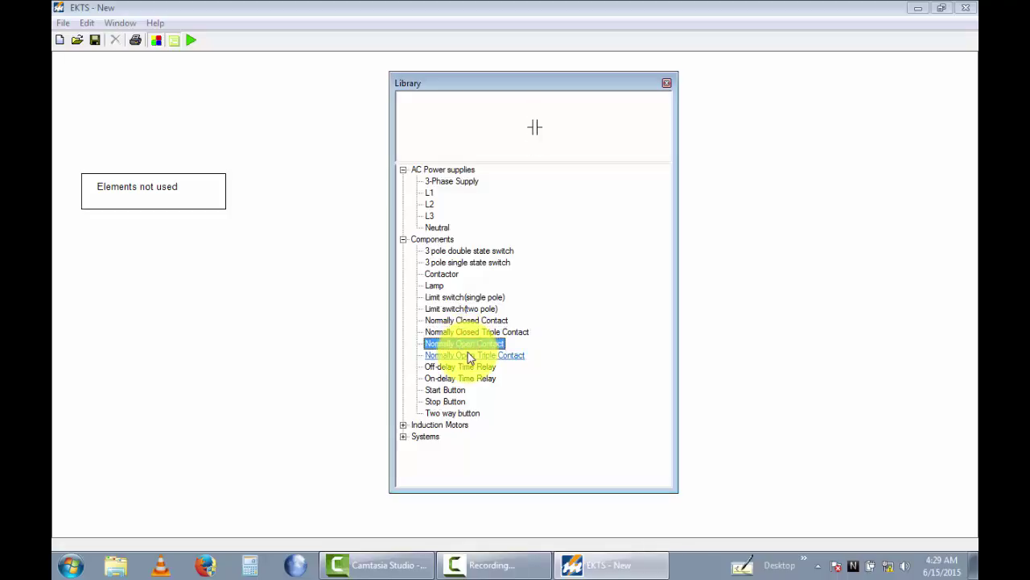
left_click(472, 359)
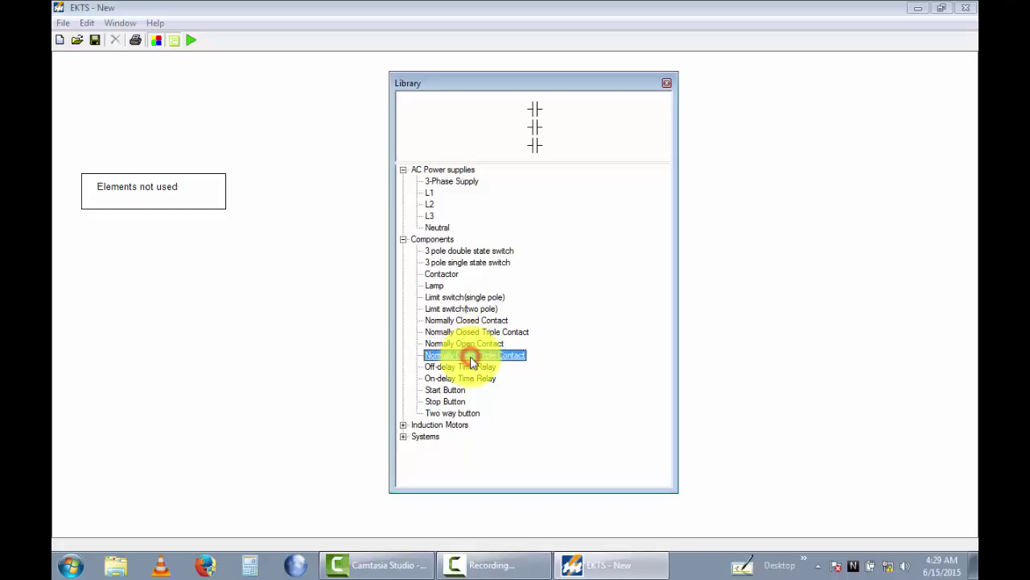
left_click(463, 366)
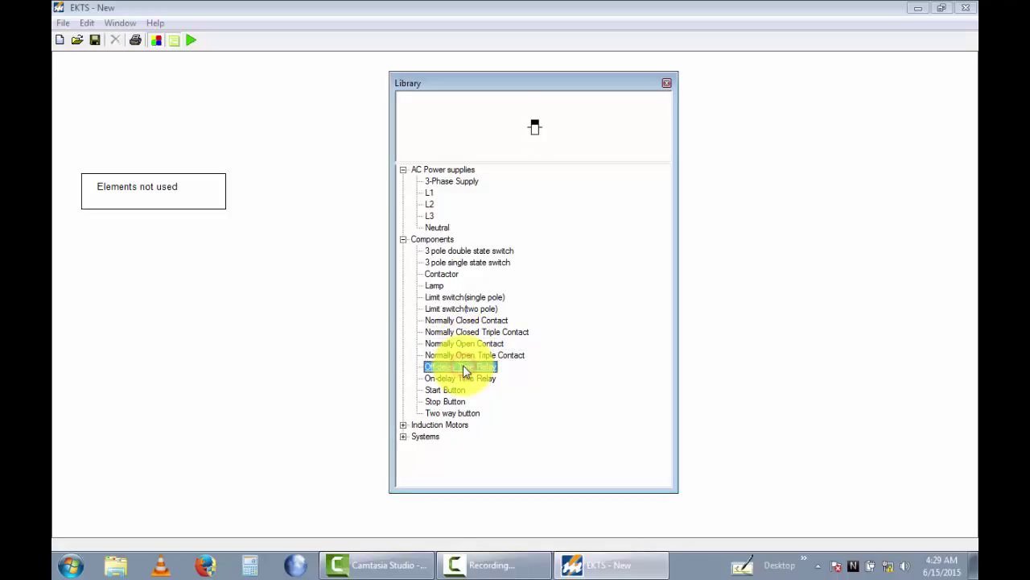
left_click(460, 378)
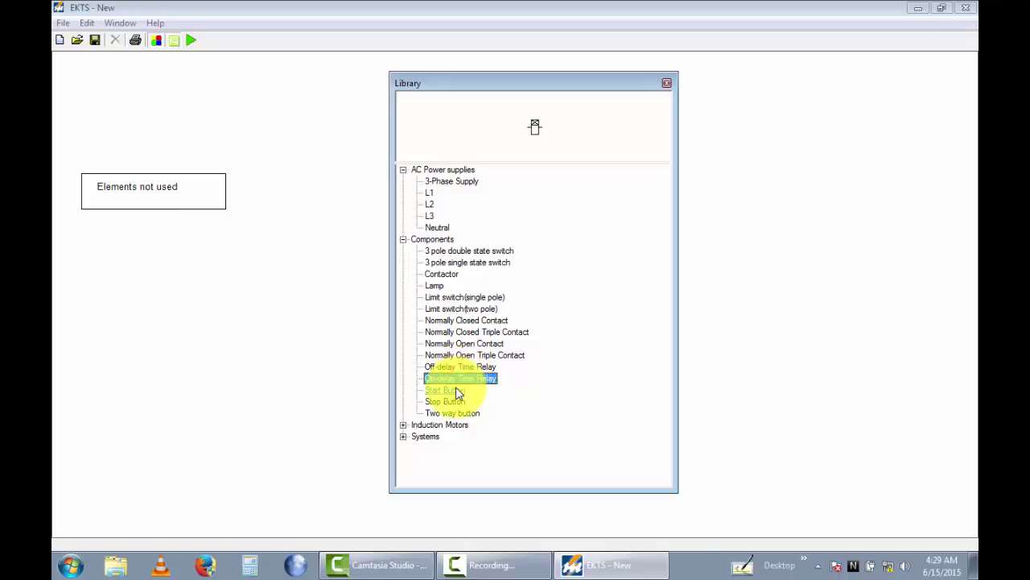
left_click(449, 389)
left_click(454, 400)
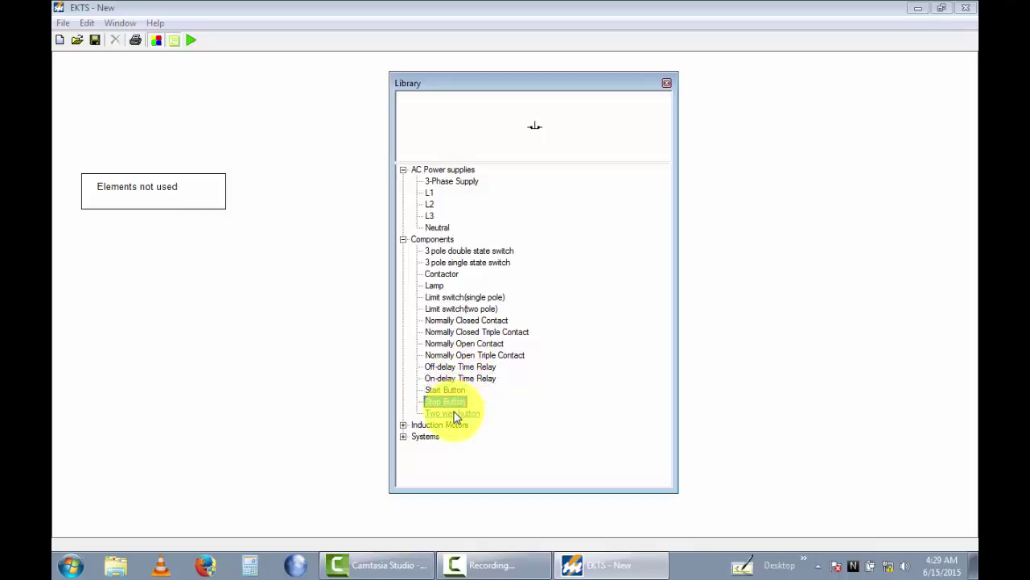
left_click(455, 413)
Step: Preview the single phase, centrifugal-switch, star-delta and three phase induction motor symbols
left_click(404, 424)
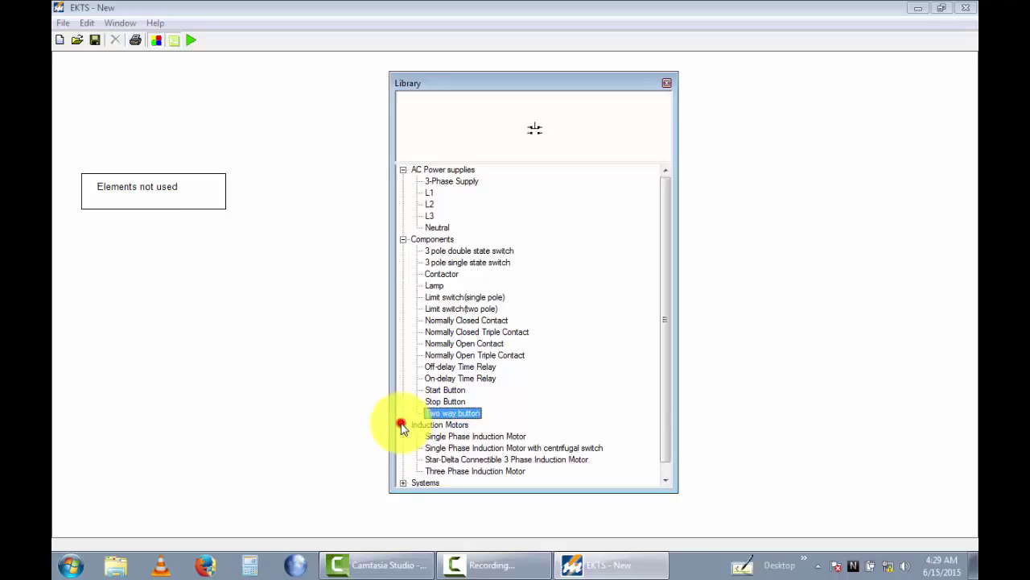
left_click_drag(666, 380, 666, 391)
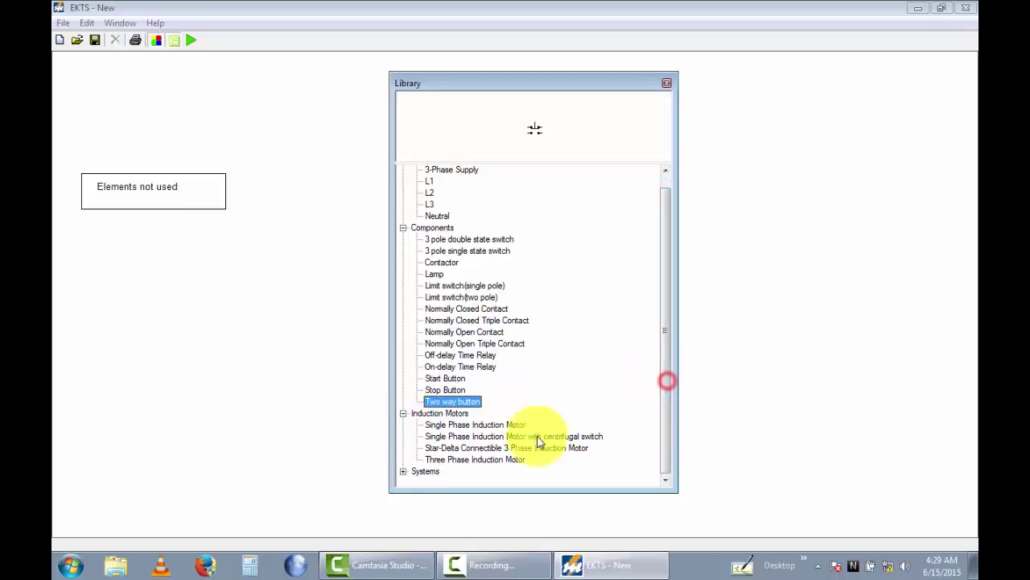
left_click(499, 426)
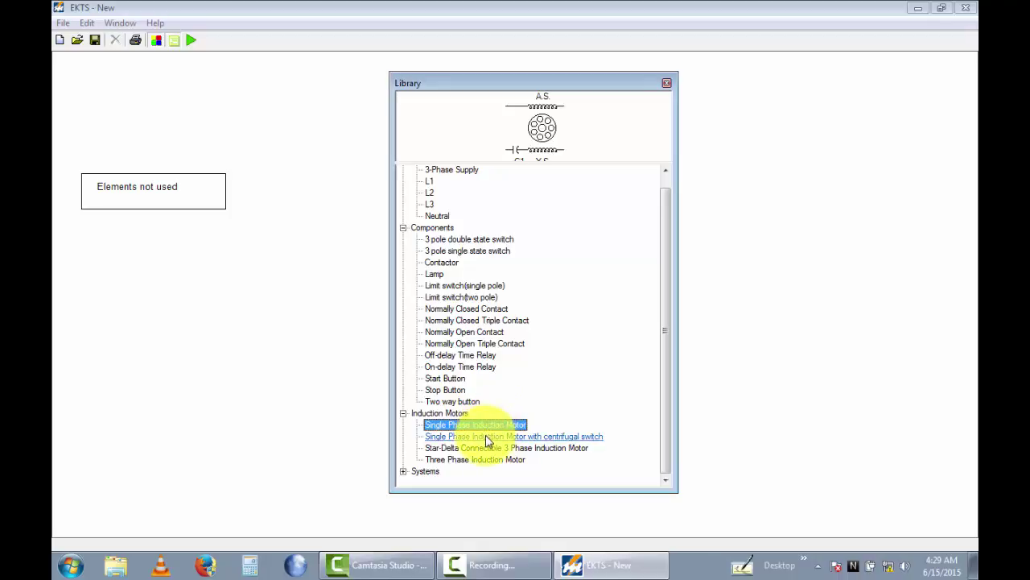
left_click(487, 439)
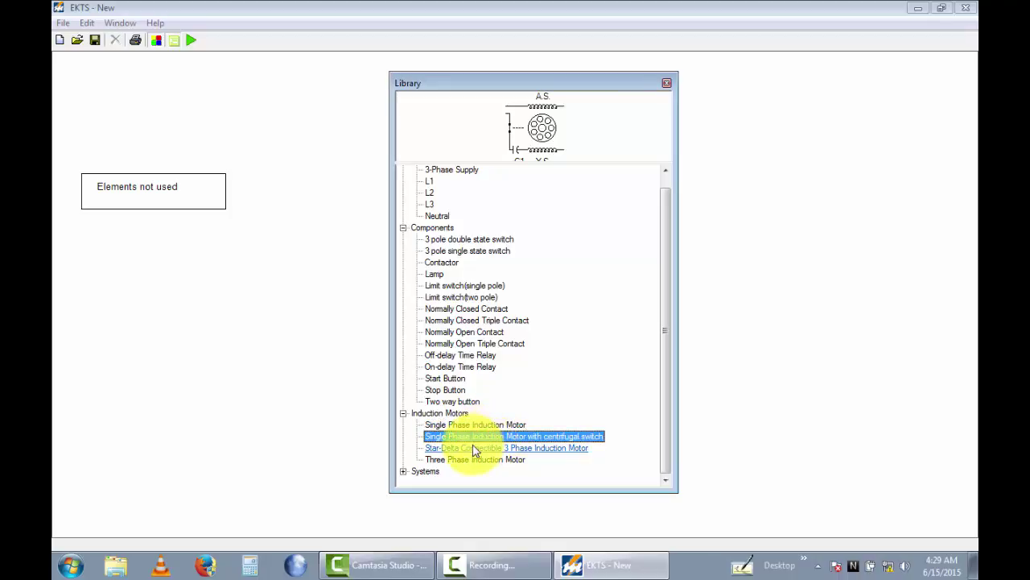
left_click(473, 448)
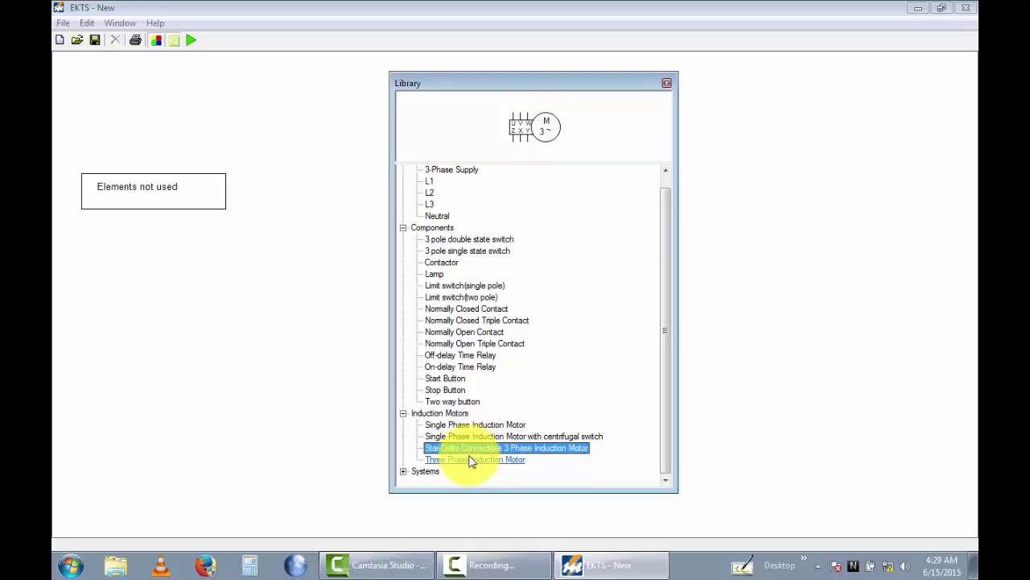
left_click(470, 459)
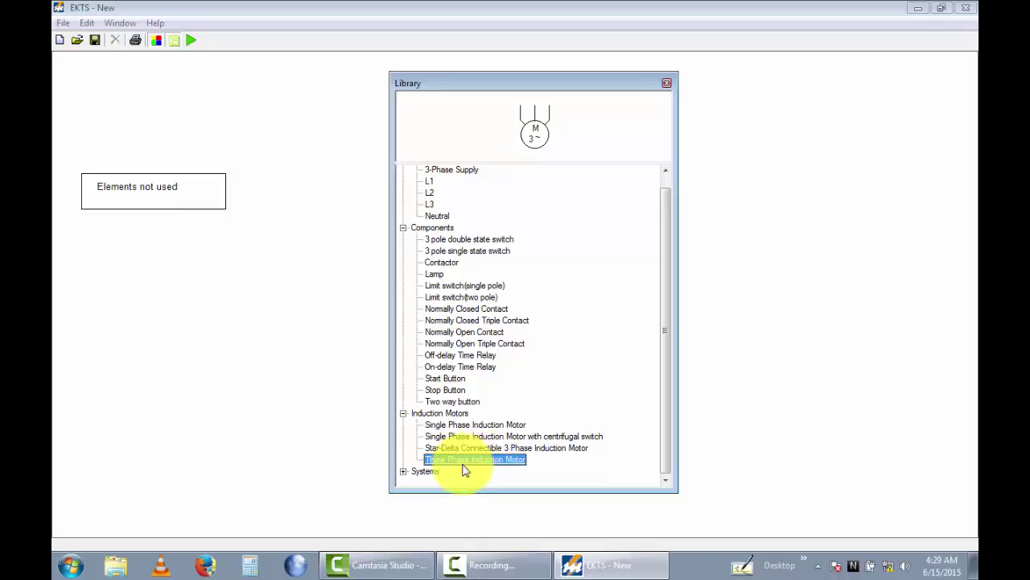
Step: Preview the Elevator, Gate system 1 and Gate system 2 symbols in the Systems group
left_click(404, 472)
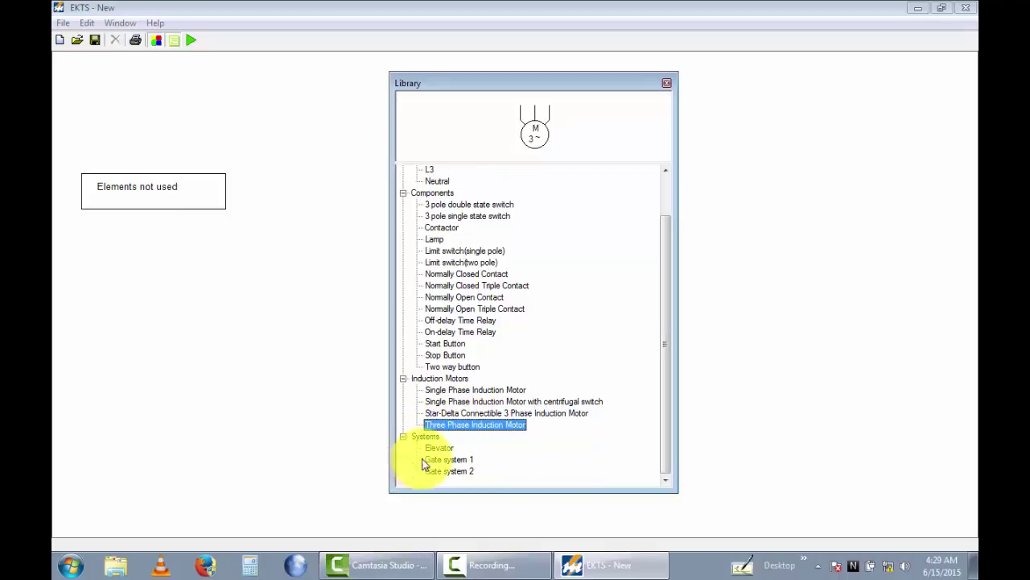
left_click(439, 447)
left_click(445, 460)
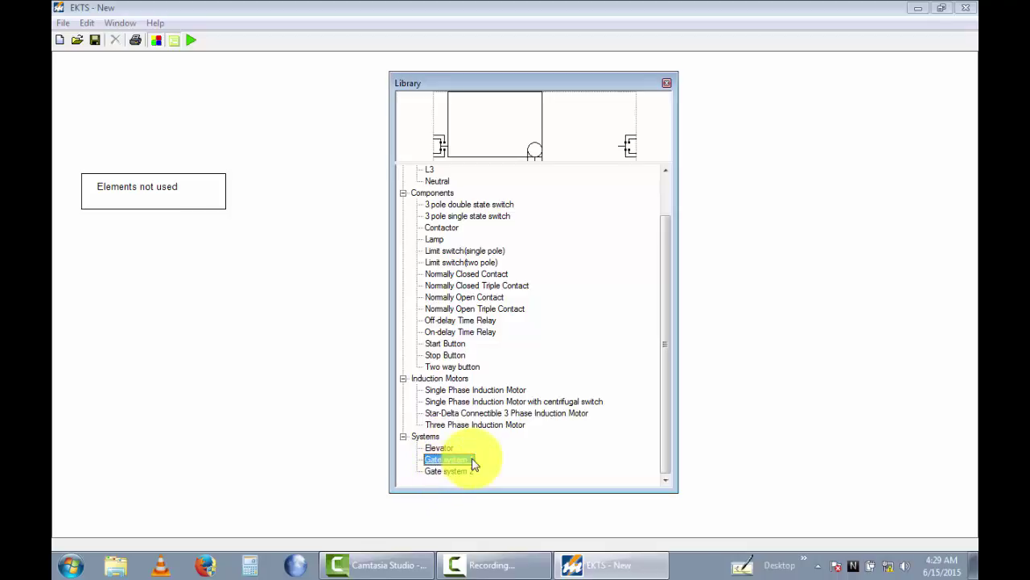
left_click(449, 471)
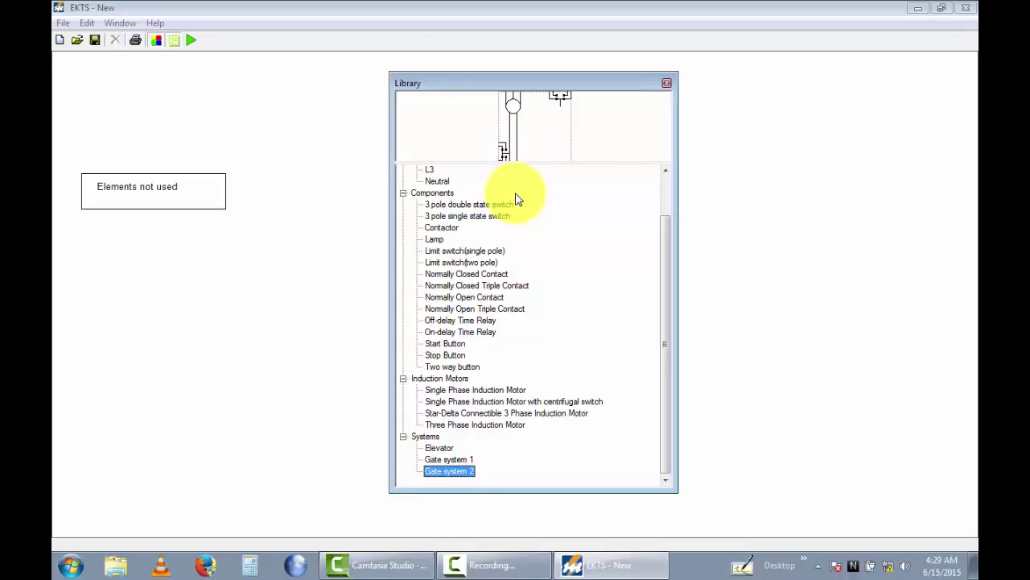
Step: Move the library aside to free the drawing area and hide the list of used elements
left_click_drag(534, 81, 744, 66)
left_click(189, 186)
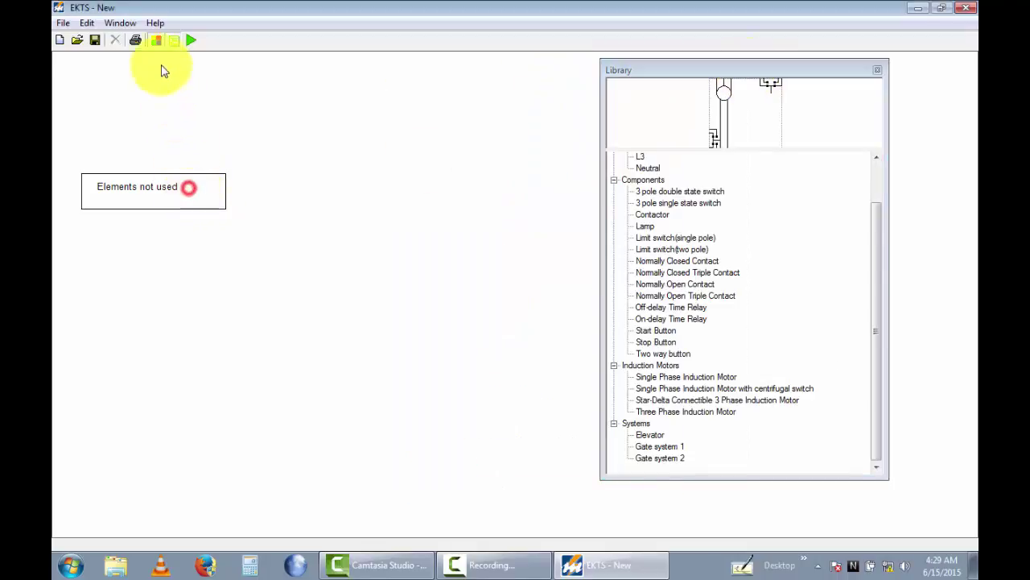
left_click(156, 41)
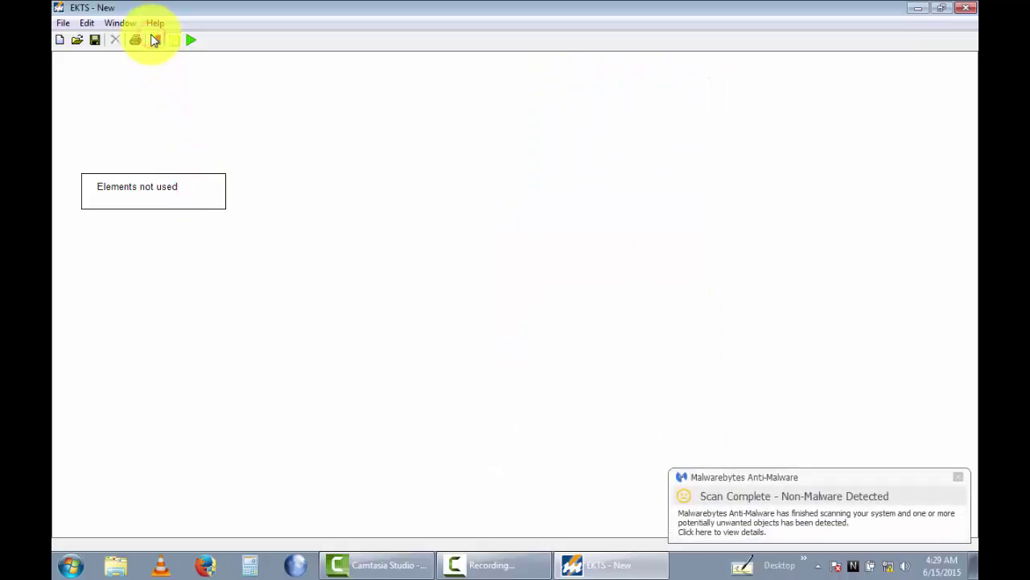
left_click(141, 185)
left_click(156, 40)
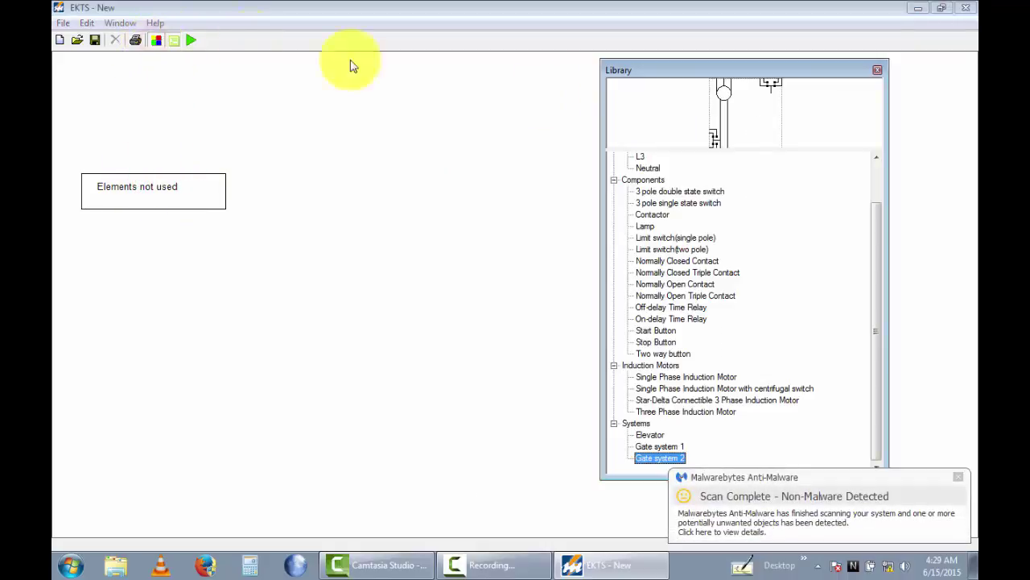
left_click(163, 178)
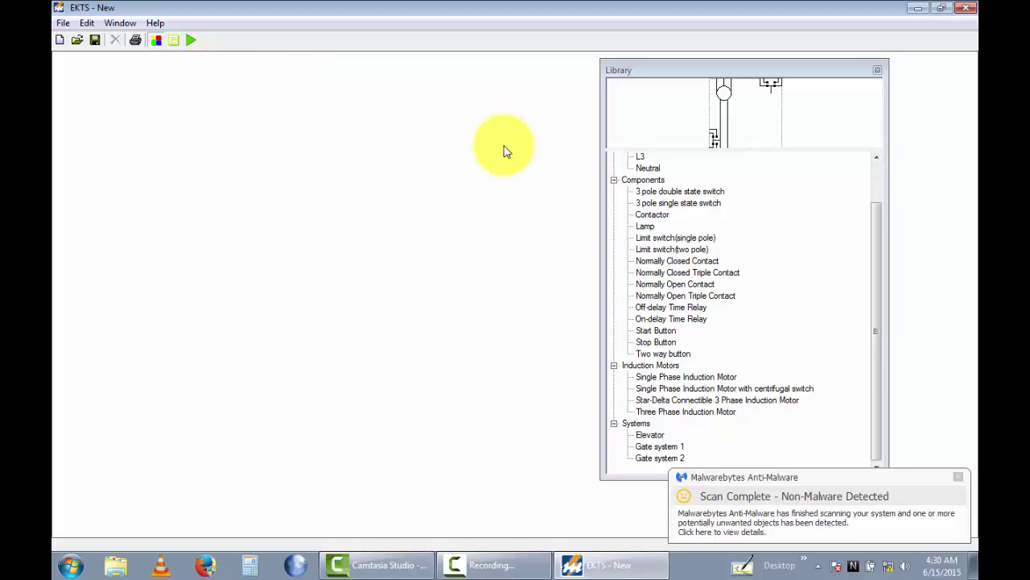
Step: Add an L1 supply terminal from the AC power supplies and place it near the sheet's upper-left corner
left_click_drag(876, 279, 823, 193)
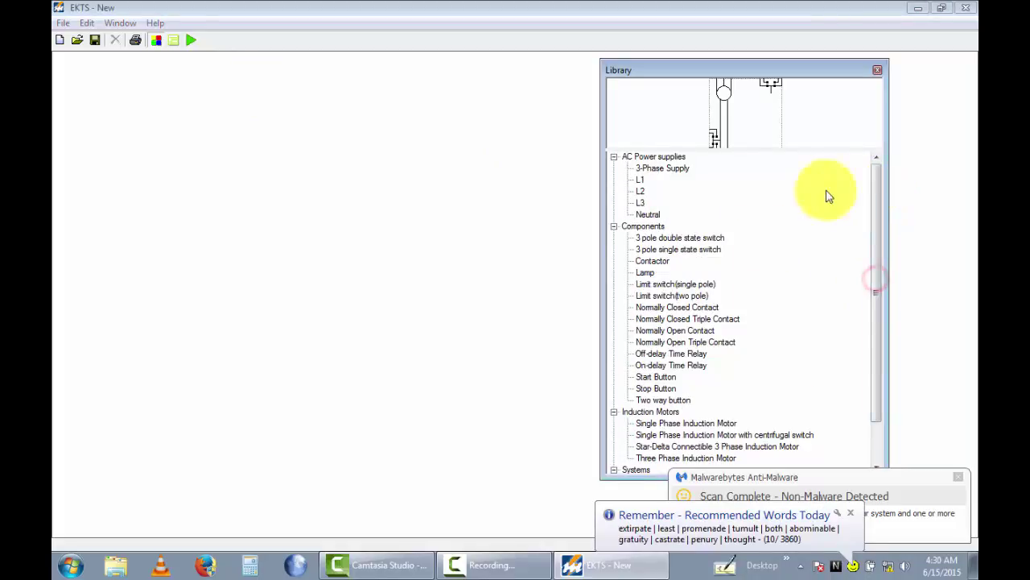
left_click(640, 179)
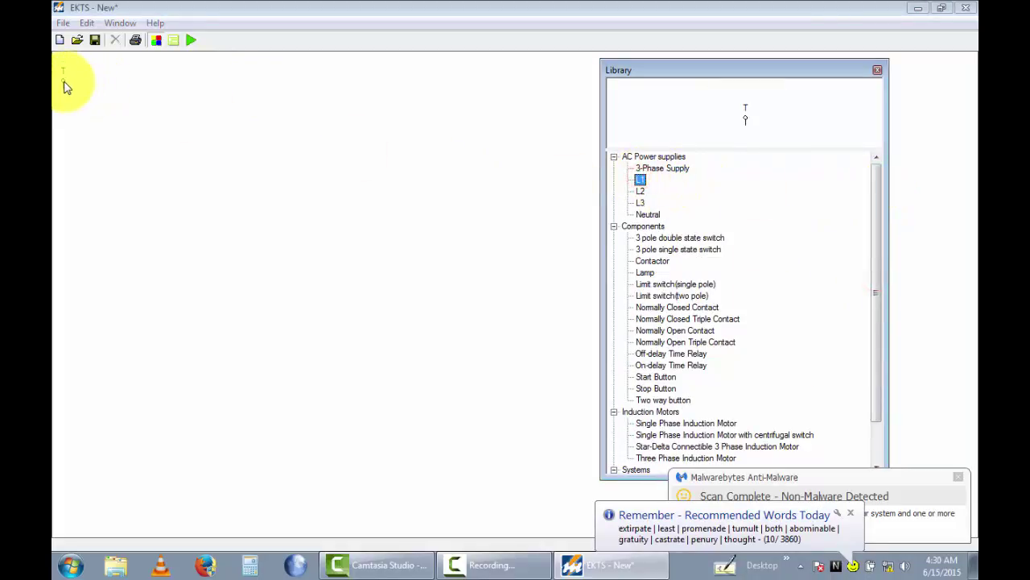
left_click_drag(63, 85, 103, 92)
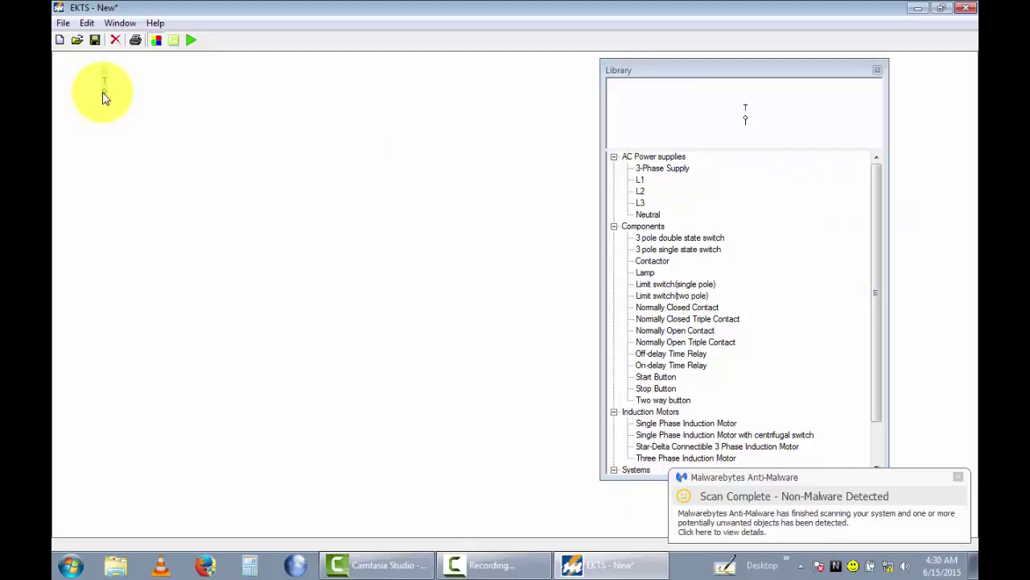
Step: Place a Stop Button below the L1 supply terminal and rotate it 270 degrees
left_click(648, 393)
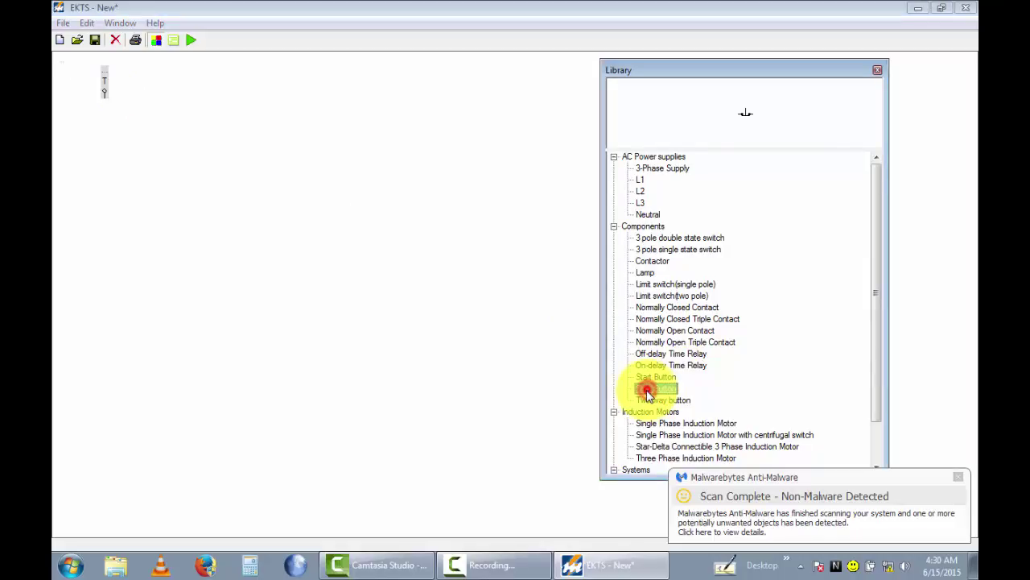
left_click(69, 78)
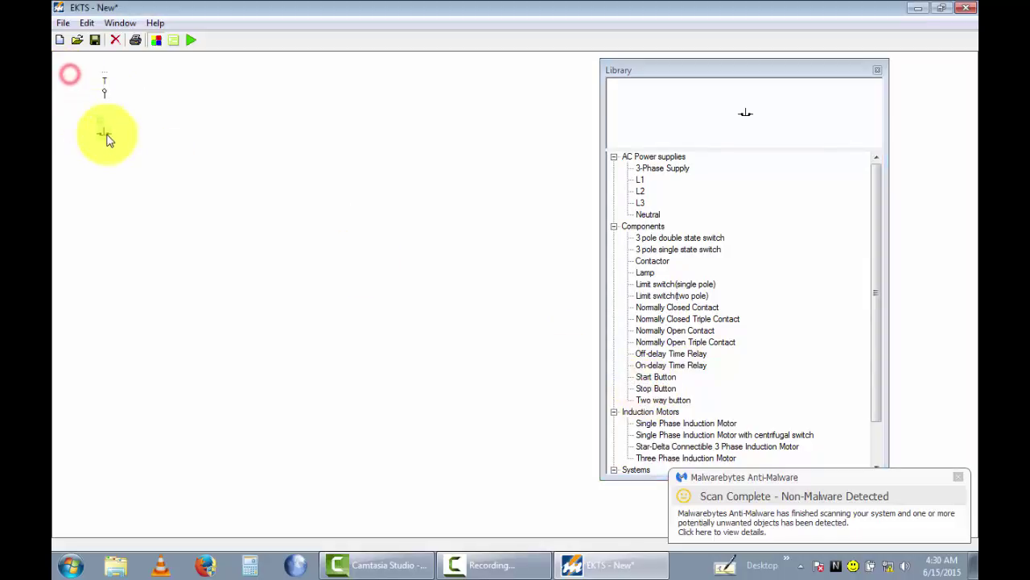
right_click(112, 141)
mouse_move(111, 141)
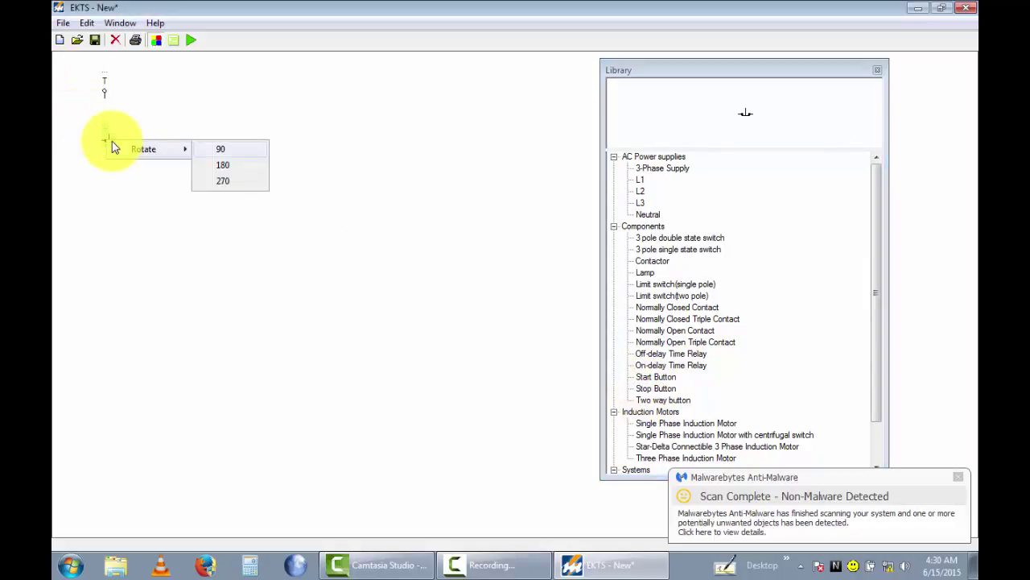
key("Down")
key("Down")
key("Return")
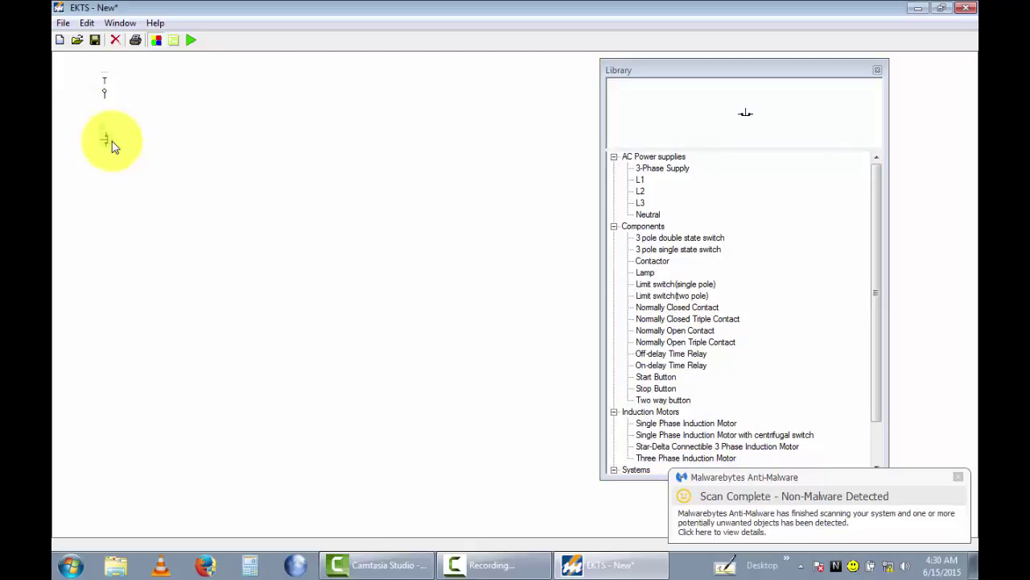
left_click(112, 141)
Step: Place a Start Button below the Stop Button and rotate it 270 degrees
double_click(656, 376)
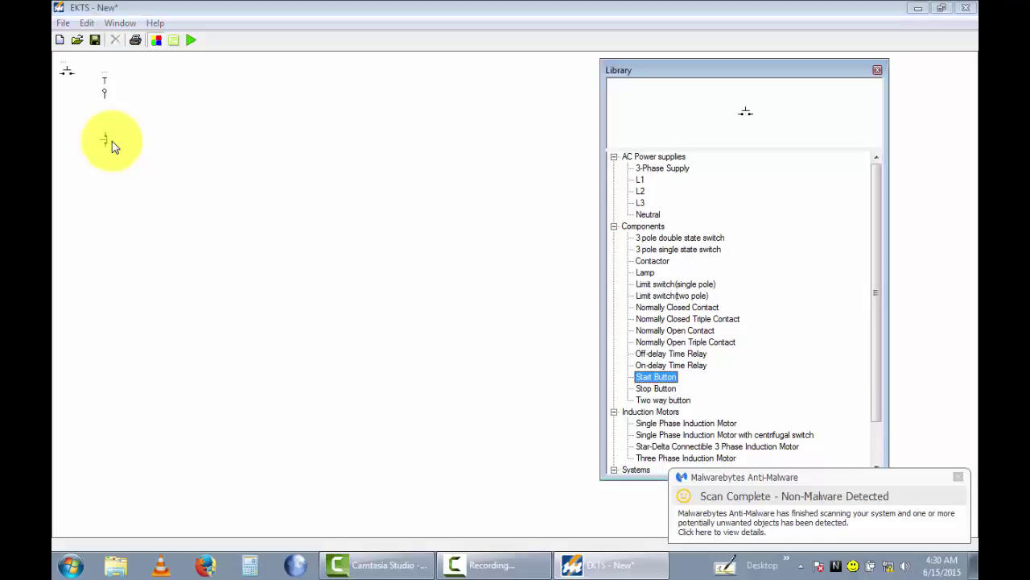
mouse_move(67, 71)
left_mouse_down()
mouse_move(118, 226)
mouse_move(106, 217)
left_mouse_up()
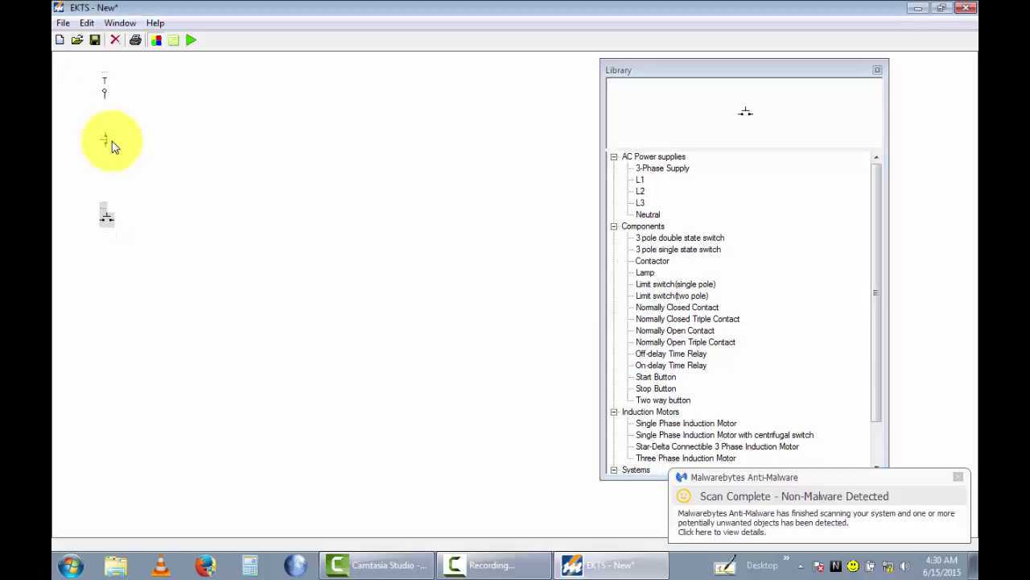
right_click(104, 217)
mouse_move(143, 228)
left_click(220, 260)
left_click(161, 217)
Step: Align the Start Button and wire the L1 terminal, Stop Button and Start Button in series
left_click_drag(107, 213, 105, 146)
left_click_drag(105, 221, 105, 221)
left_click(112, 140)
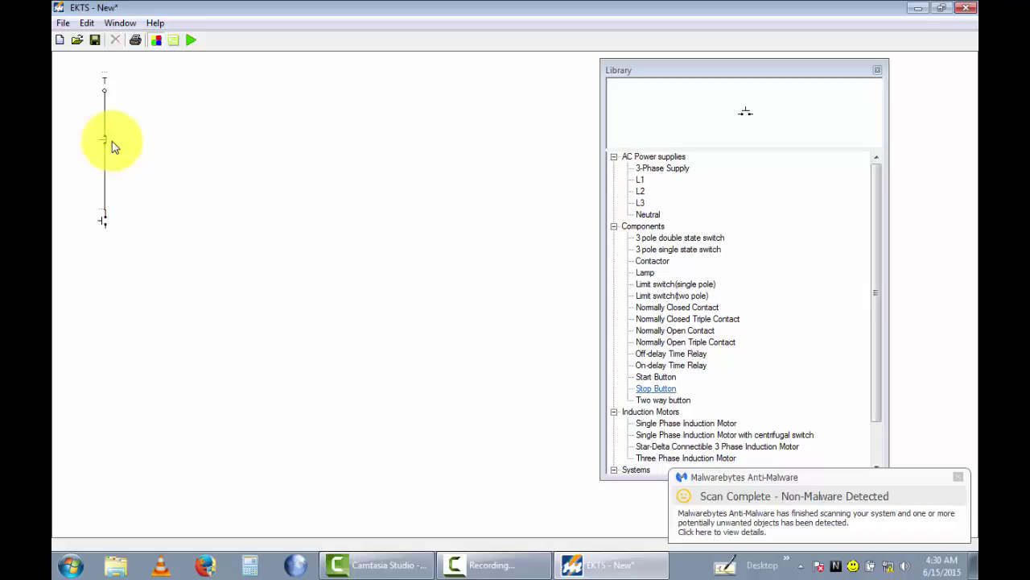
Step: Place a Contactor rotated 270 degrees below the Start Button and wire it in series with the button
double_click(652, 261)
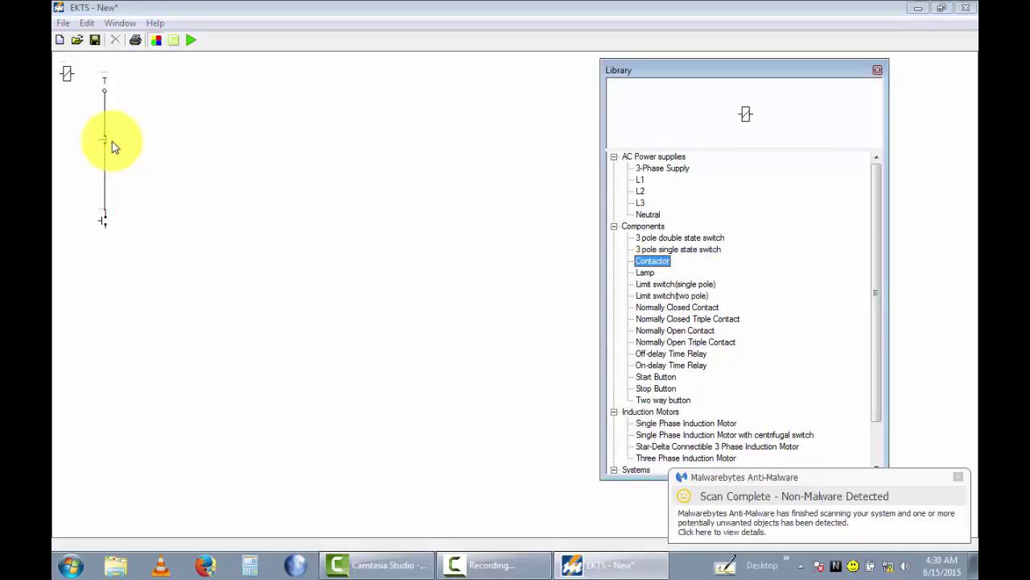
left_click_drag(68, 73, 108, 280)
right_click(106, 280)
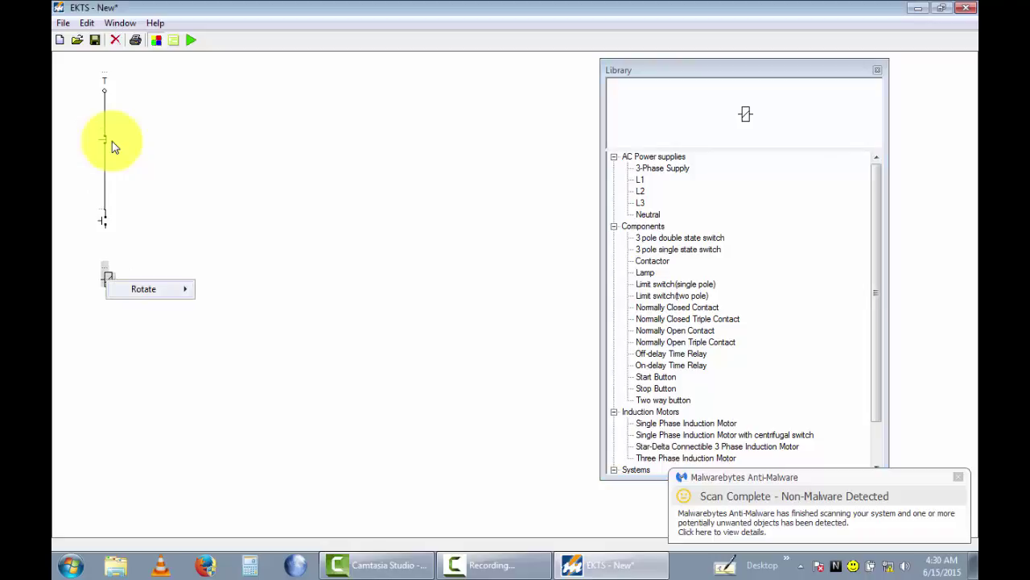
mouse_move(143, 288)
left_click(222, 321)
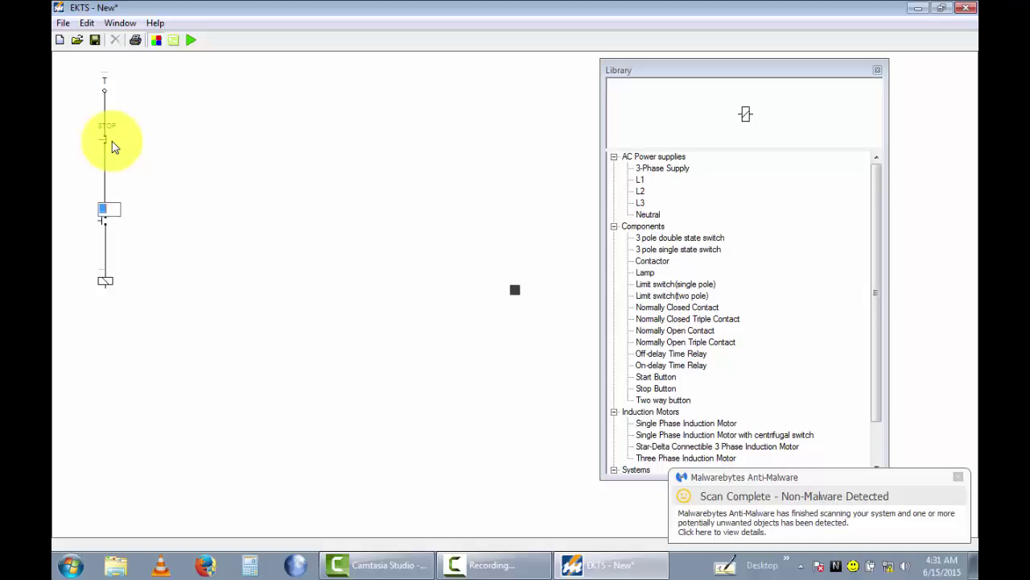
Step: Label the start button START and the contactor coil K
type("start")
key("Return")
type("k")
key("Return")
Step: Place a Neutral terminal across from the L1 terminal and wire the contactor coil's free end to it
double_click(648, 215)
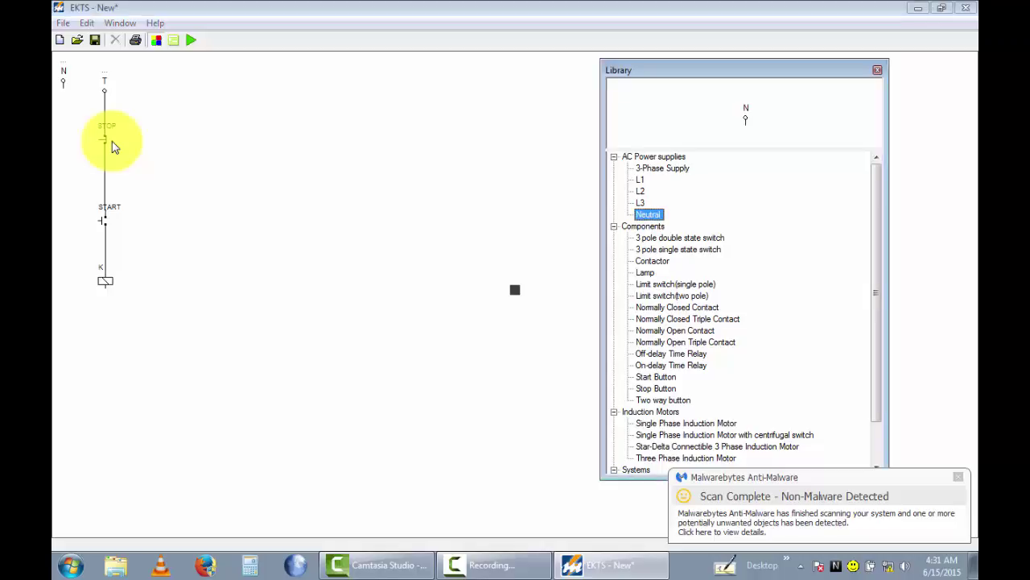
left_click_drag(63, 73, 245, 91)
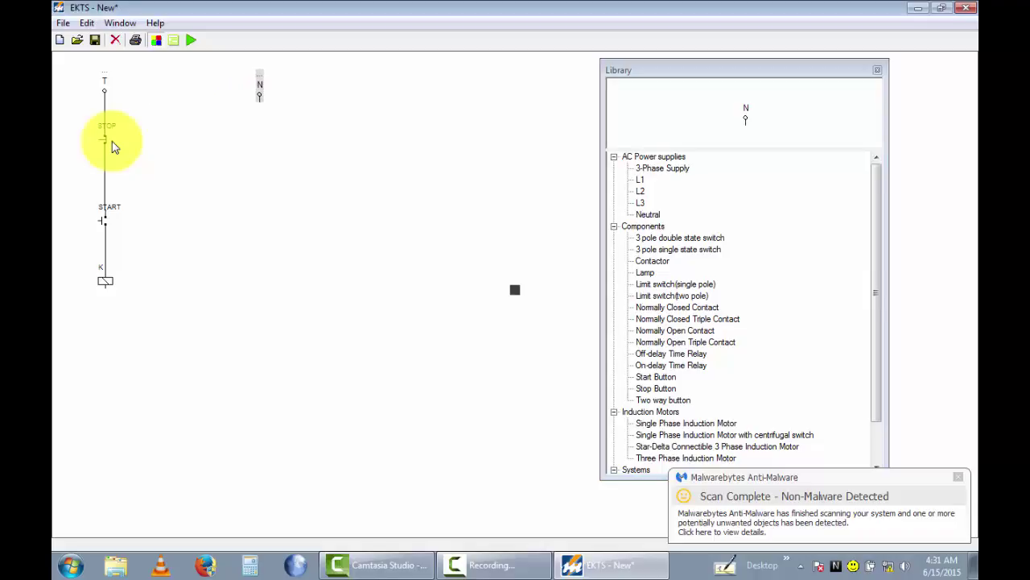
mouse_move(106, 287)
left_mouse_down()
mouse_move(123, 331)
mouse_move(276, 165)
mouse_move(260, 102)
left_mouse_up()
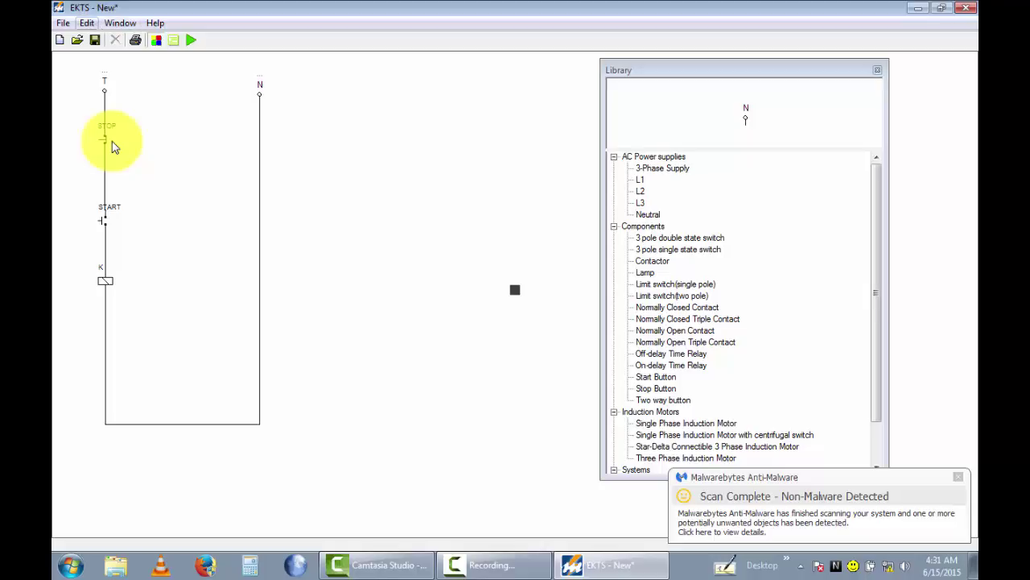
Step: Add the description text "Control circuit" between the L1 and Neutral terminals
key("alt+e")
key("Right")
key("Left")
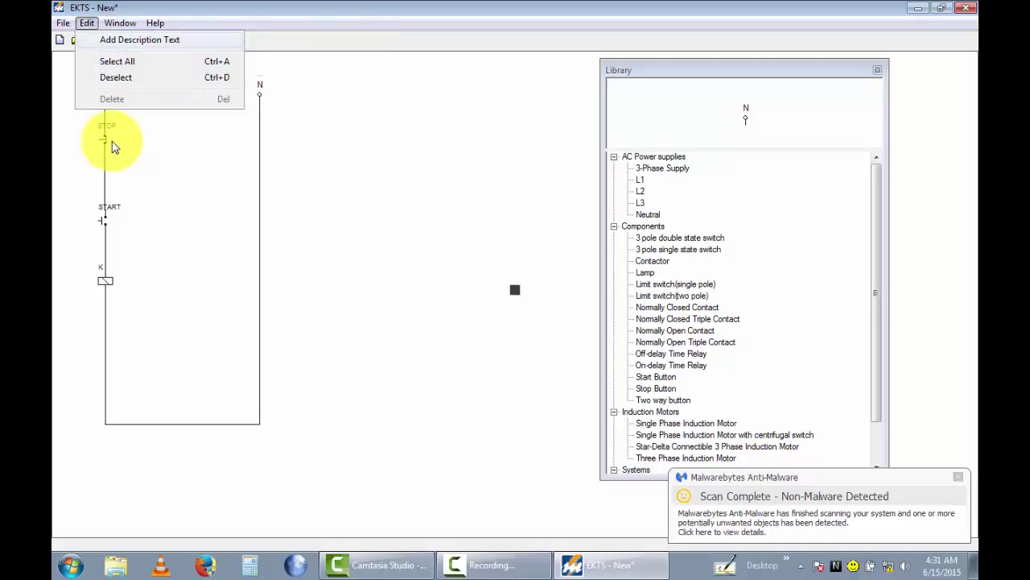
key("Escape")
left_click_drag(83, 61, 175, 80)
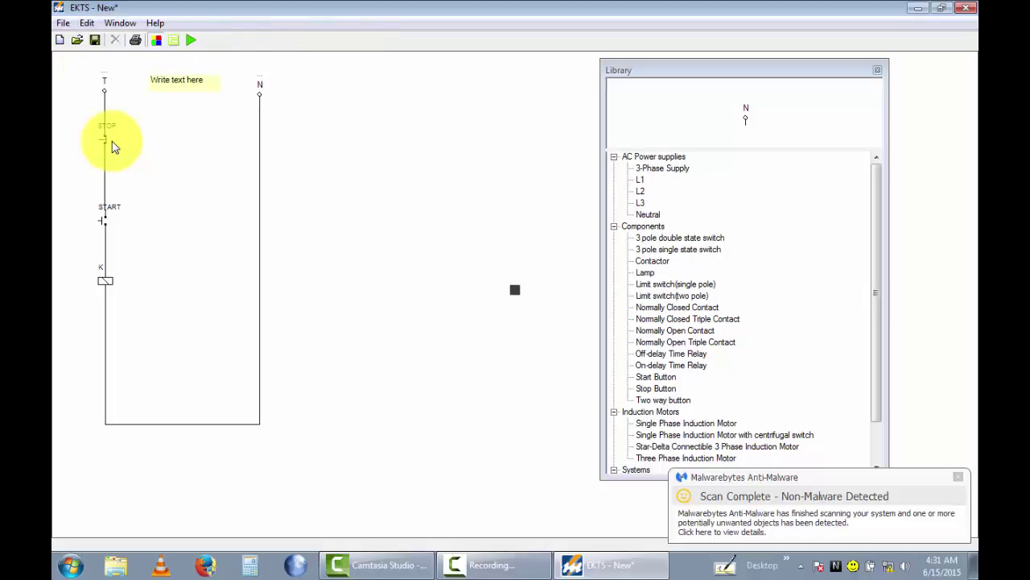
double_click(176, 80)
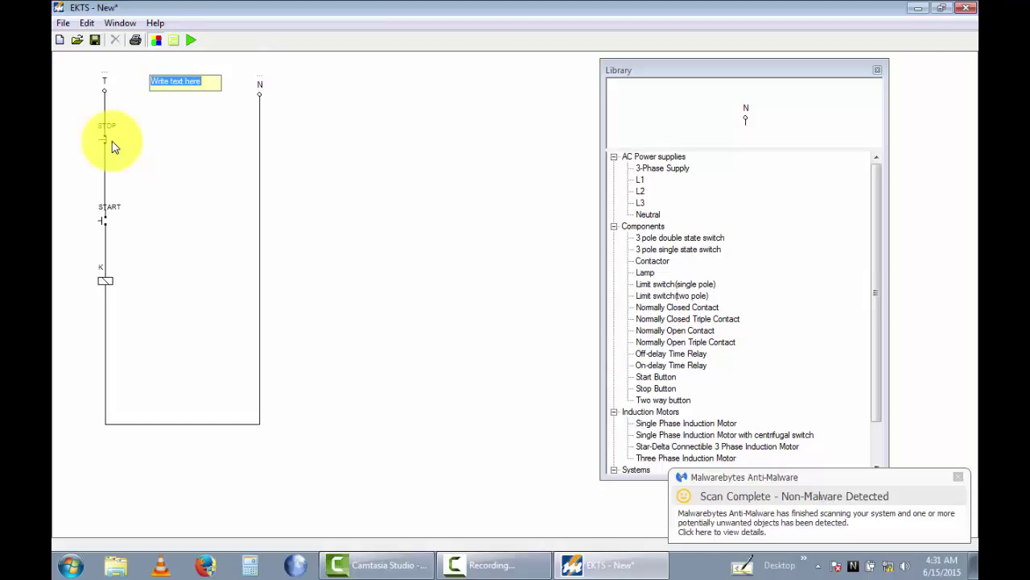
type("Control circuit")
key("Return")
key("Return")
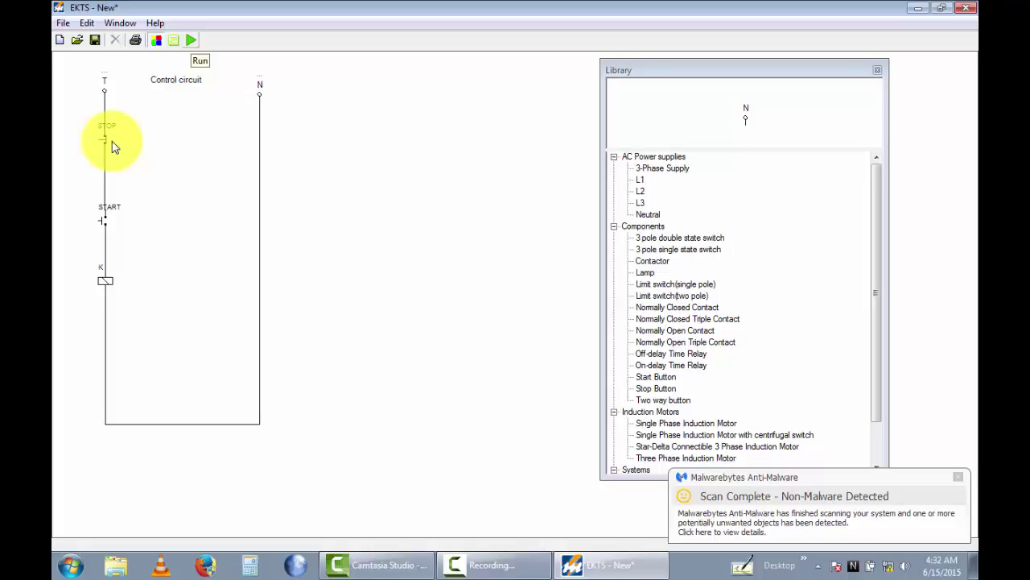
Step: Run the simulation of the control circuit
left_click(191, 40)
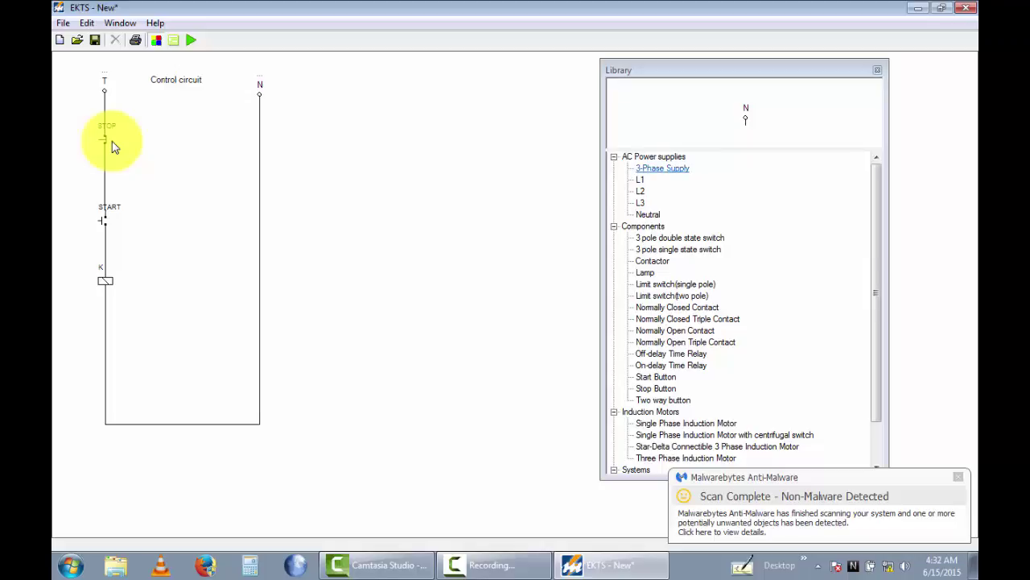
Step: Place a 3-Phase Supply beside the control circuit and a Normally Open Triple Contact, rotated 90 degrees, below it
double_click(663, 168)
mouse_move(71, 74)
left_mouse_down()
mouse_move(264, 100)
mouse_move(381, 84)
left_mouse_up()
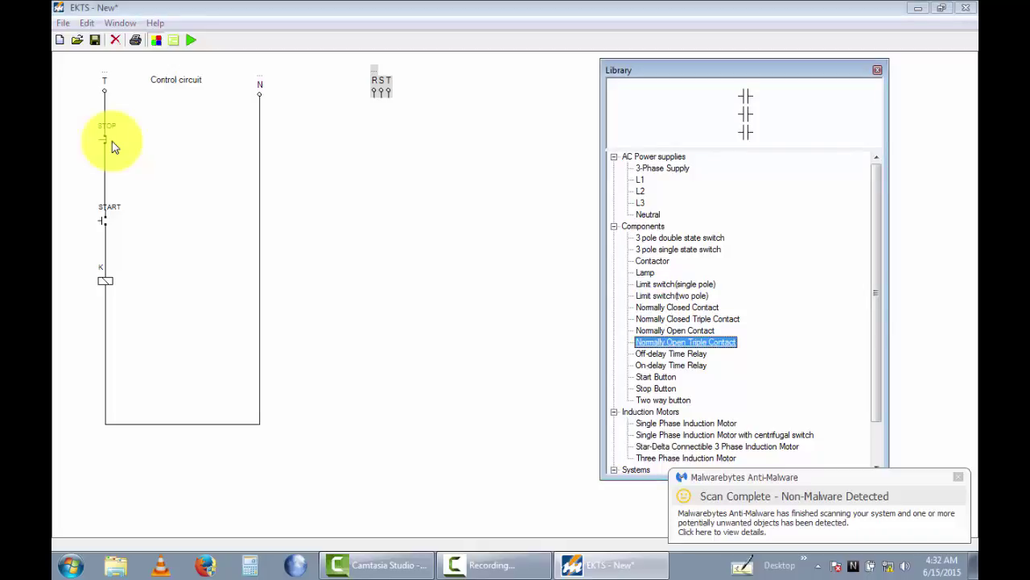
key("Return")
mouse_move(67, 92)
left_mouse_down()
mouse_move(150, 163)
mouse_move(380, 209)
left_mouse_up()
right_click(381, 208)
mouse_move(418, 217)
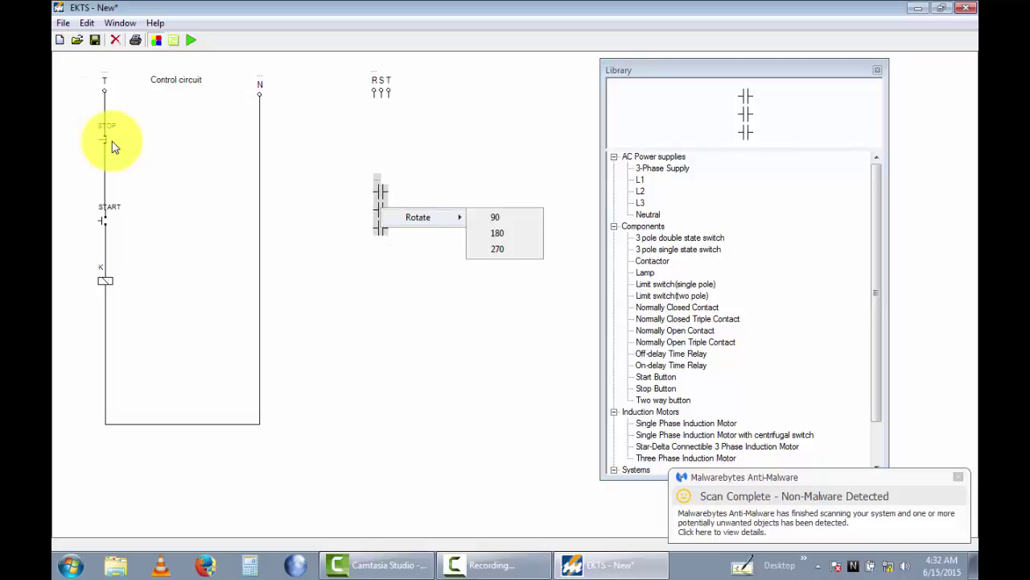
key("Return")
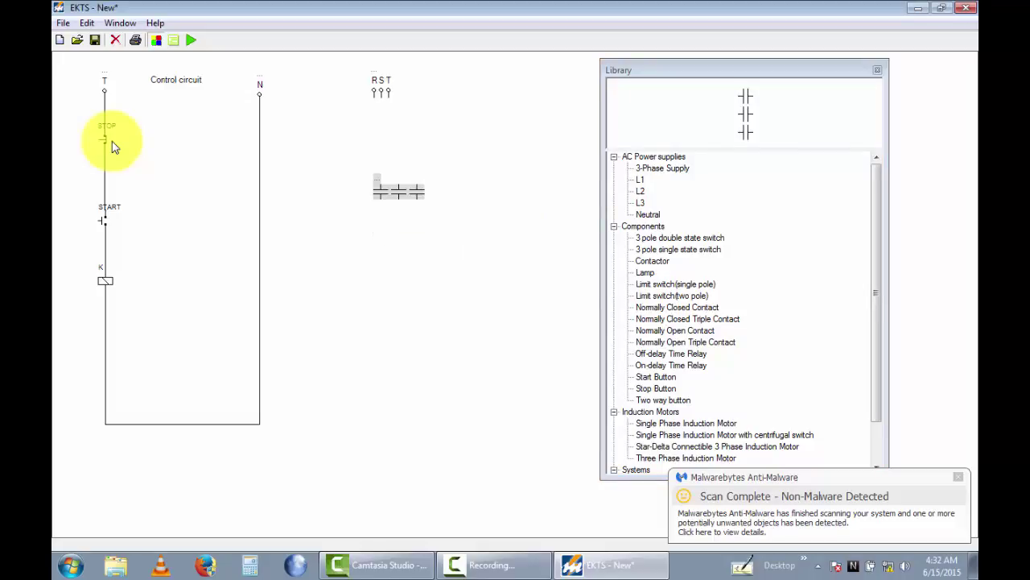
Step: Wire the R, S and T supply terminals to the triple contact and center the contact under the supply
key("Left")
left_click_drag(381, 194, 389, 97)
left_click(386, 229)
left_click_drag(385, 190, 382, 90)
mouse_move(366, 190)
left_mouse_down()
mouse_move(375, 91)
mouse_move(381, 197)
left_mouse_up()
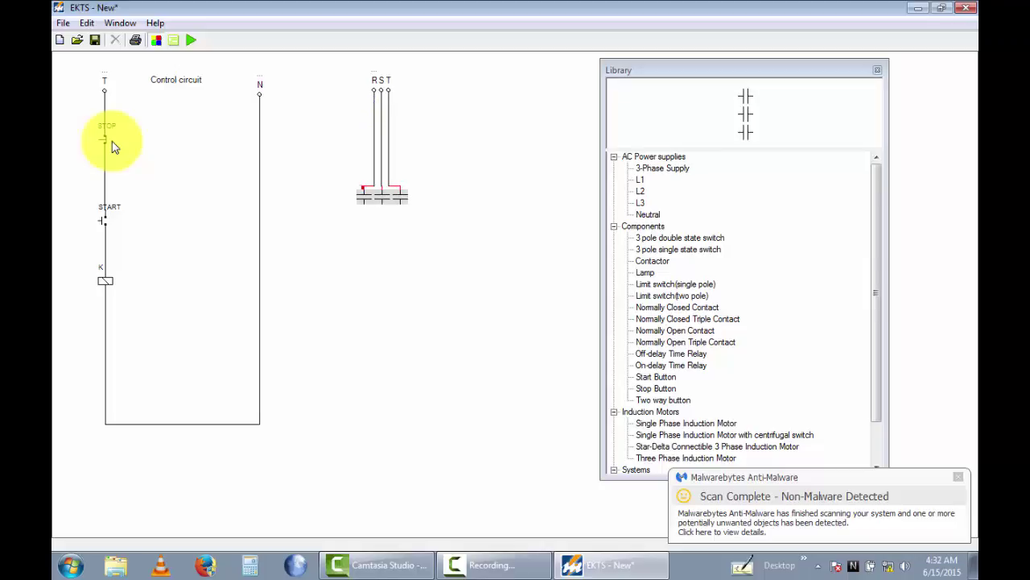
left_click(443, 241)
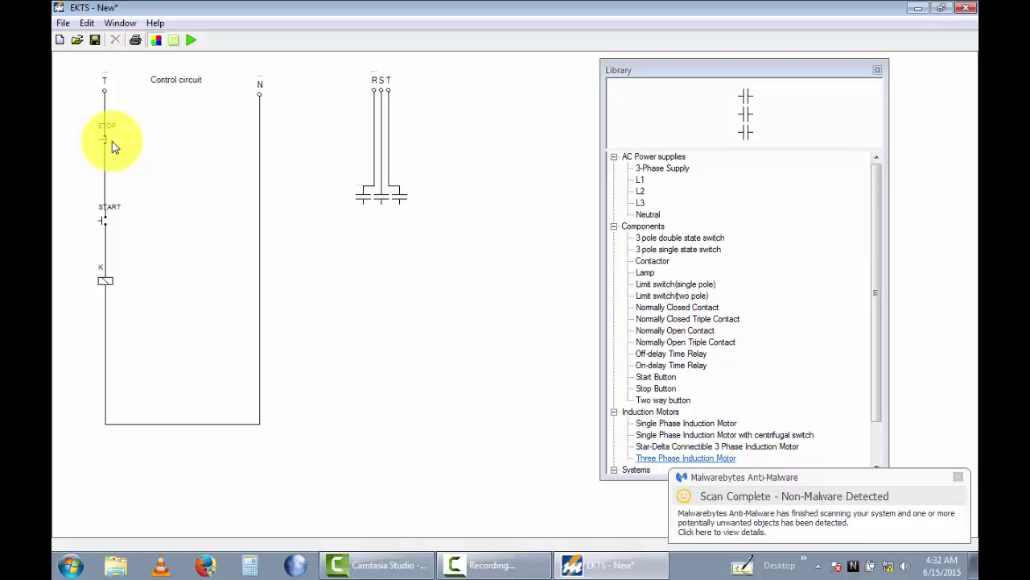
Step: Place a Three Phase Induction Motor well below the triple contact
left_click(686, 457)
double_click(686, 457)
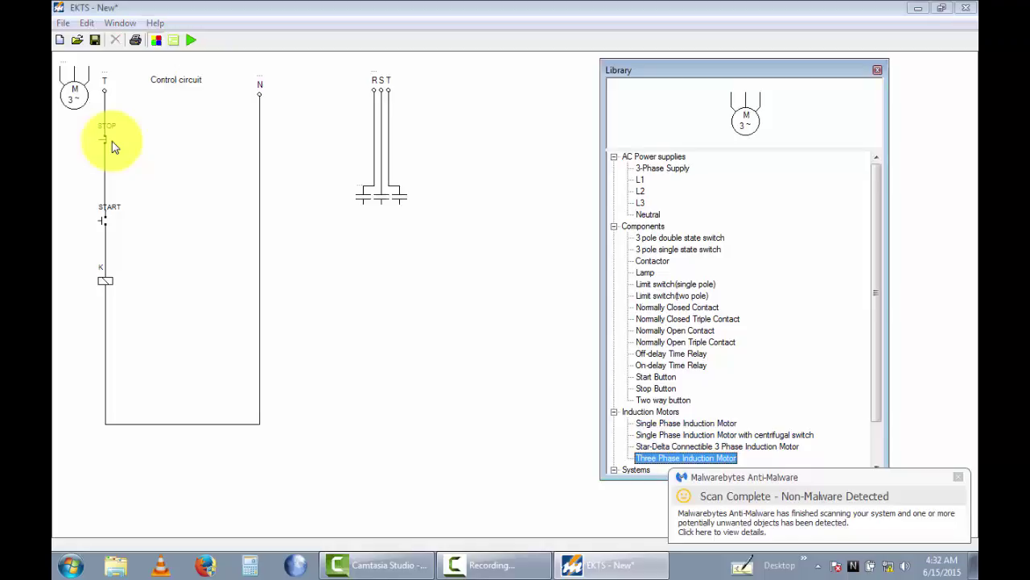
mouse_move(75, 95)
left_mouse_down()
mouse_move(427, 434)
mouse_move(389, 421)
mouse_move(391, 407)
left_mouse_up()
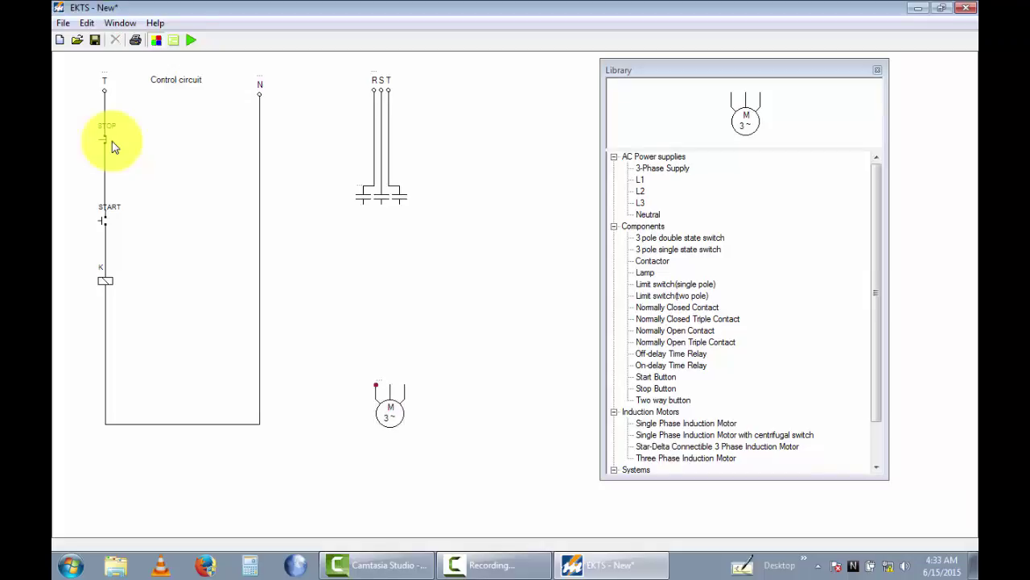
Step: Wire the three motor terminals to the triple contact's lower ends and center the motor beneath it
left_click_drag(375, 385, 363, 199)
left_click_drag(391, 385, 381, 199)
left_click_drag(405, 384, 398, 200)
left_click_drag(390, 413, 382, 416)
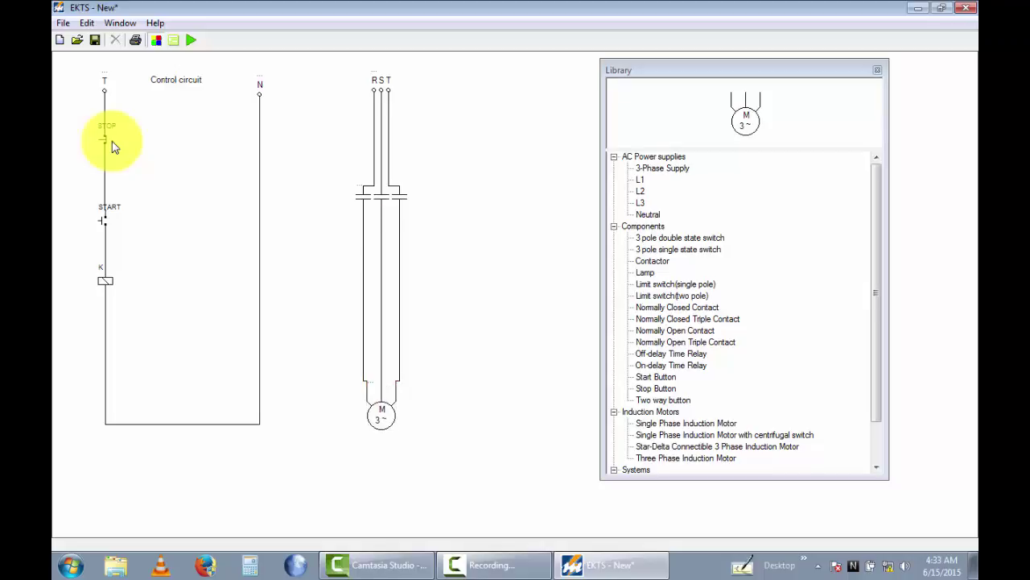
Step: Label the motor M and assign the normally open triple contact to contactor K
left_click(371, 382)
type("k")
key("Return")
left_click(370, 380)
type("M")
key("Return")
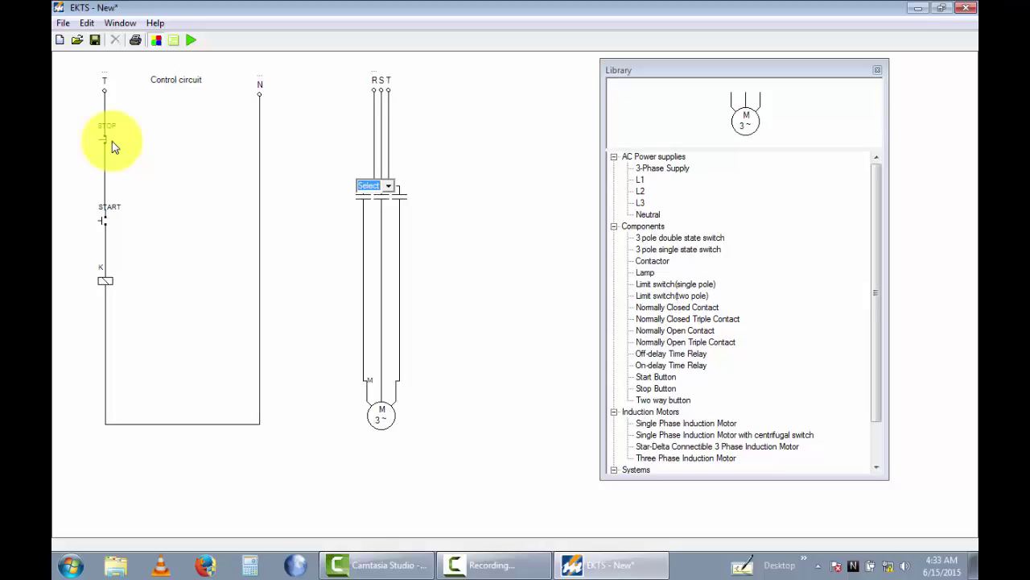
type("K")
key("Return")
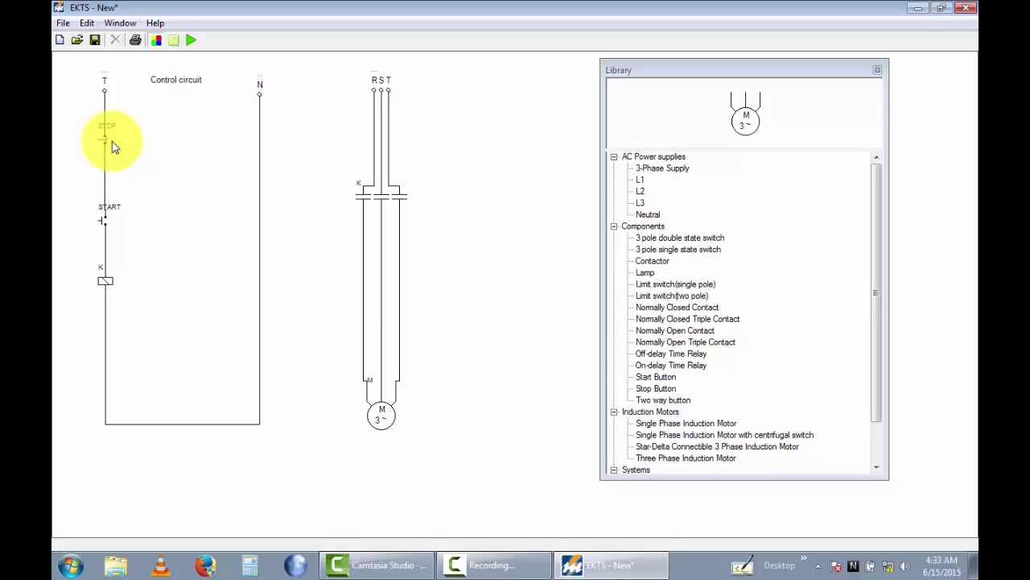
Step: Run the simulation, operate the Start and Stop buttons to test the motor, and end the run
left_click(191, 41)
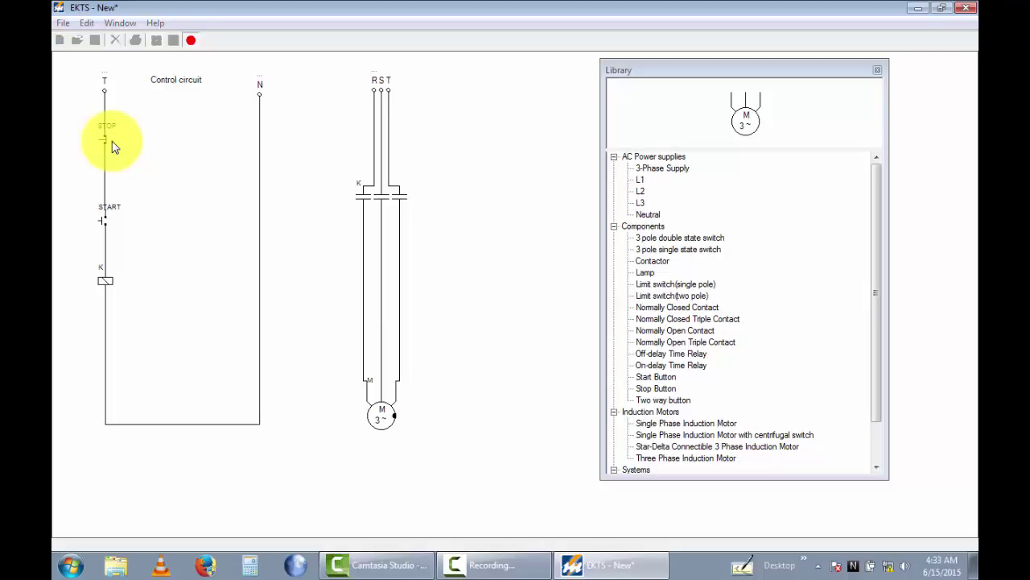
left_click(105, 220)
left_click(113, 147)
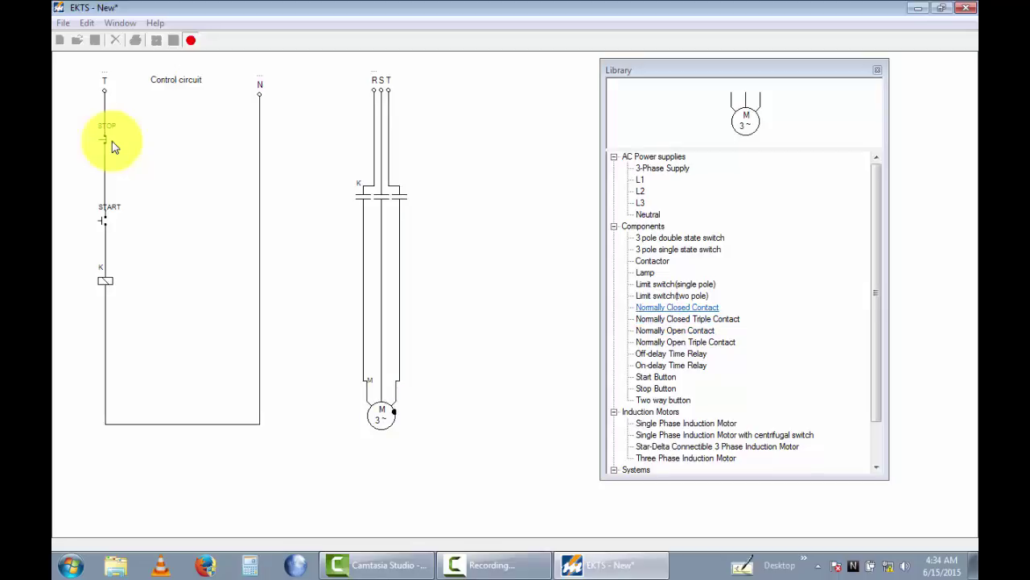
left_click(675, 330)
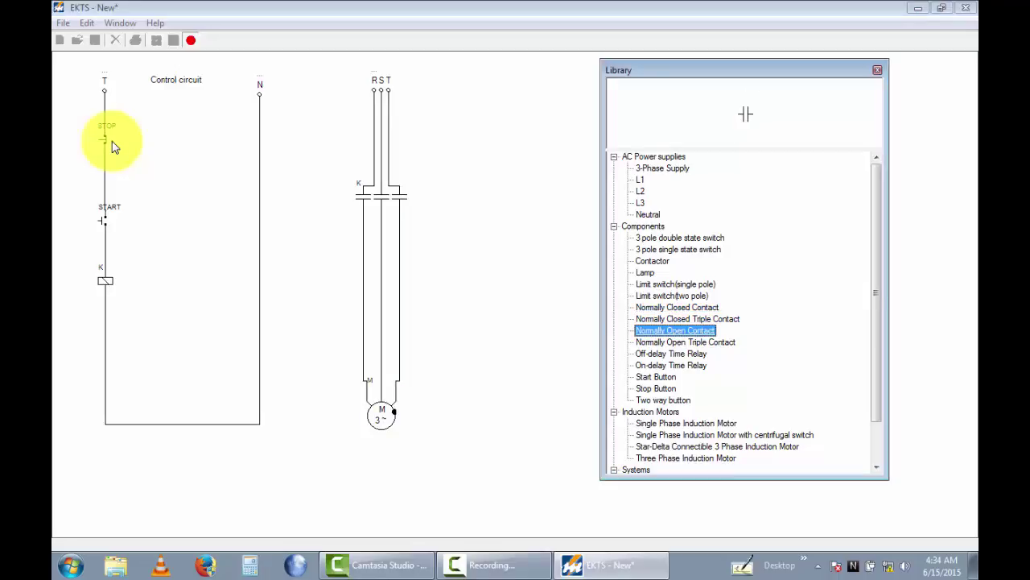
left_click(113, 146)
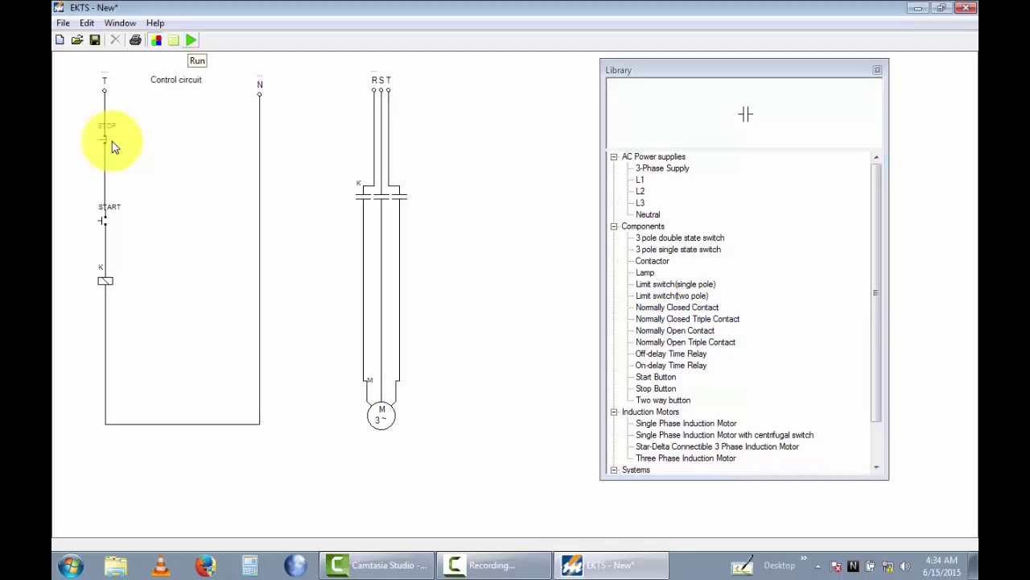
Step: Place a Normally Open Contact beside contactor coil K and rotate it 90 degrees
double_click(674, 330)
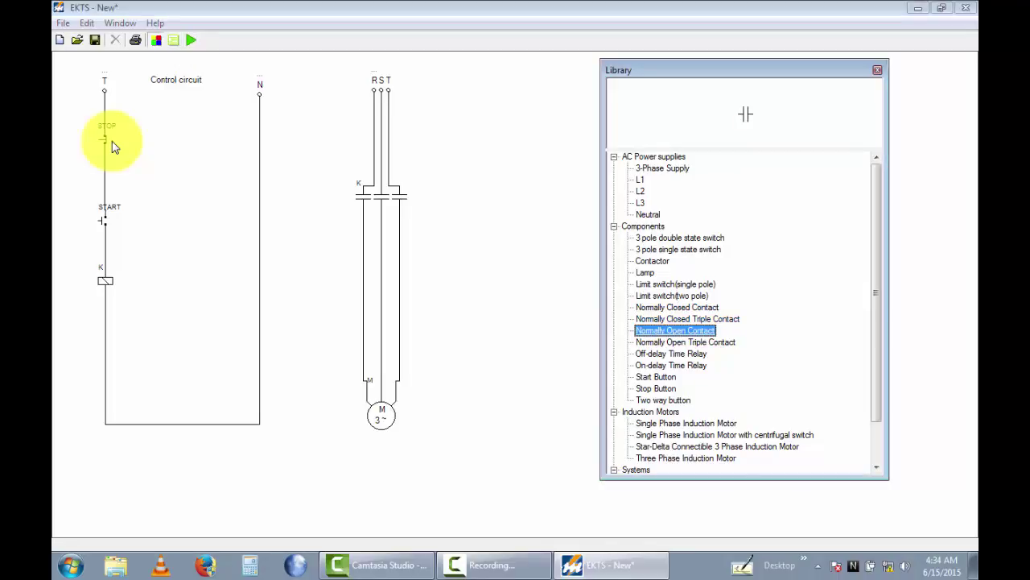
mouse_move(66, 73)
left_mouse_down()
mouse_move(108, 146)
mouse_move(156, 281)
left_mouse_up()
right_click(156, 274)
mouse_move(197, 284)
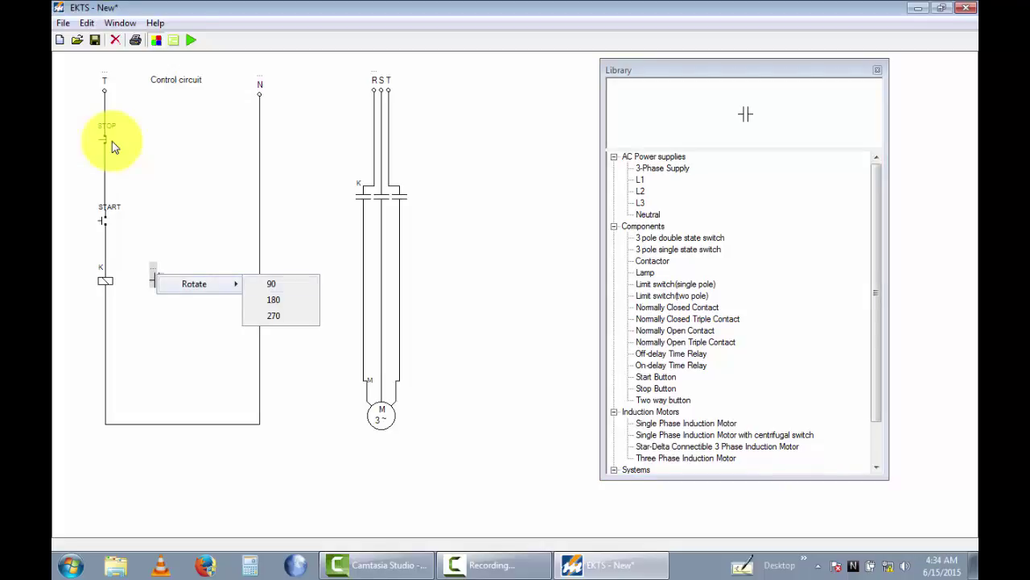
left_click(278, 284)
left_click(226, 302)
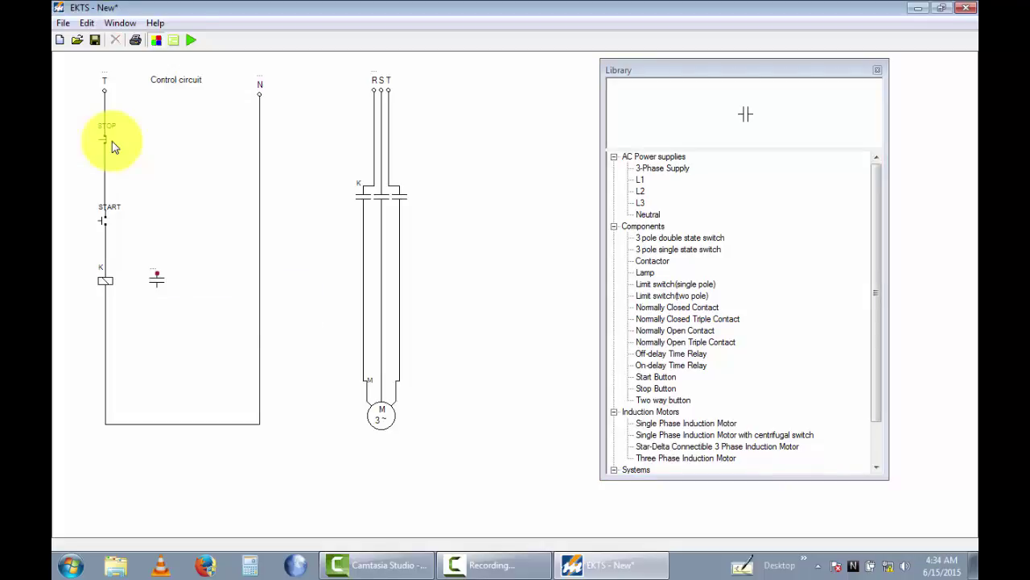
Step: Position the normally open contact beside the START button and wire it in parallel with that button
mouse_move(157, 274)
left_mouse_down()
mouse_move(130, 241)
mouse_move(105, 239)
mouse_move(133, 244)
left_mouse_up()
key("Delete")
left_click(113, 146)
left_click_drag(133, 269, 133, 169)
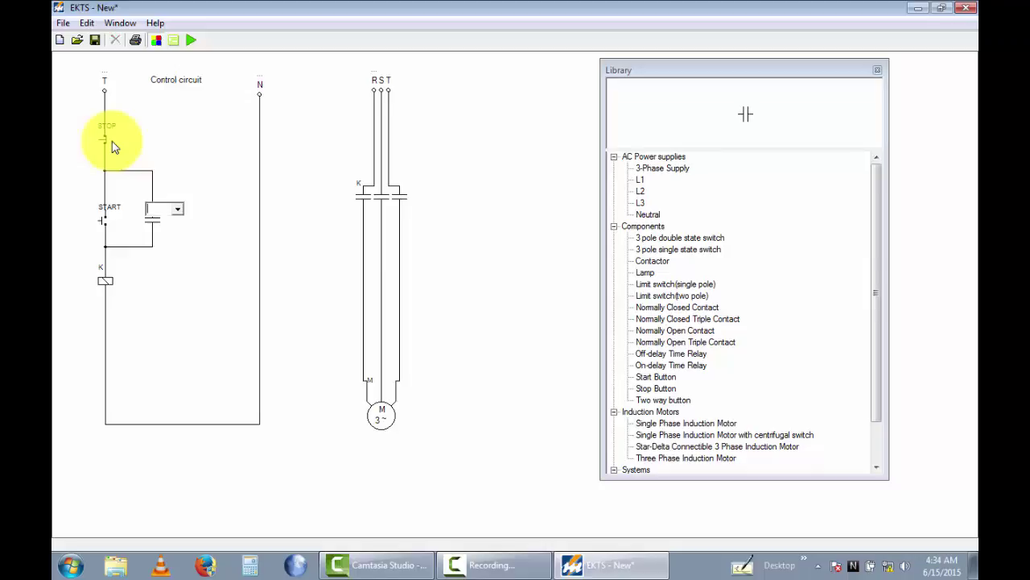
Step: Assign the contact parallel to START to contactor K and simulate the circuit to test the motor's holding function
key("alt+Down")
key("Down")
key("Return")
key("Return")
key("F5")
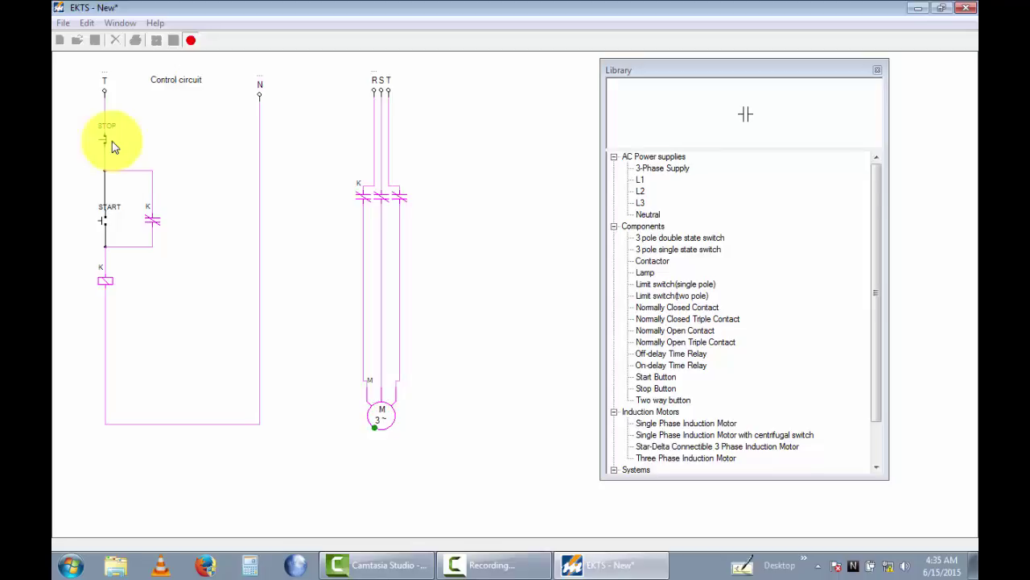
left_click(112, 147)
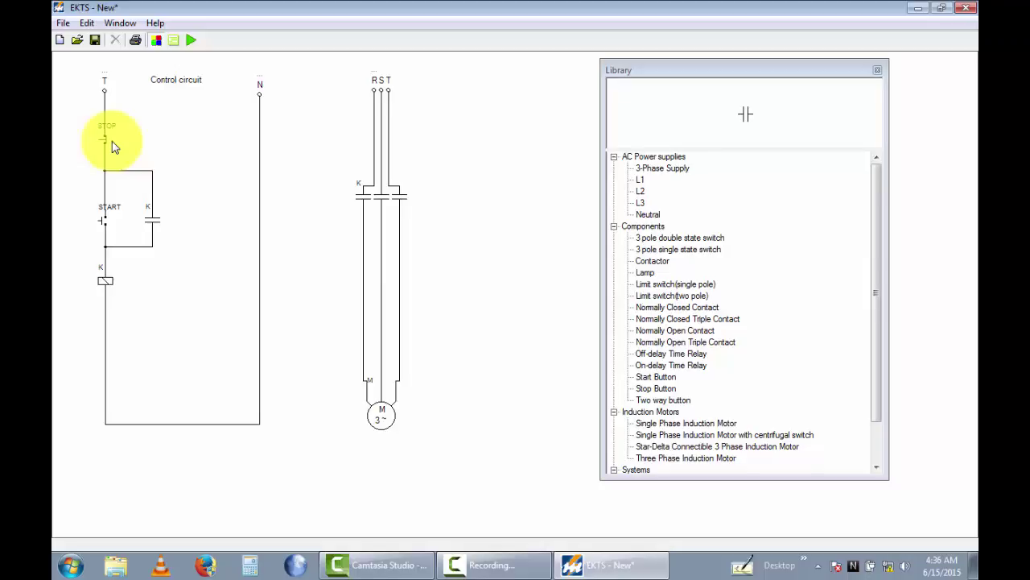
Step: Open the example file "3 phase motor start time circuit" without saving the changes to the current drawing
key("ctrl+o")
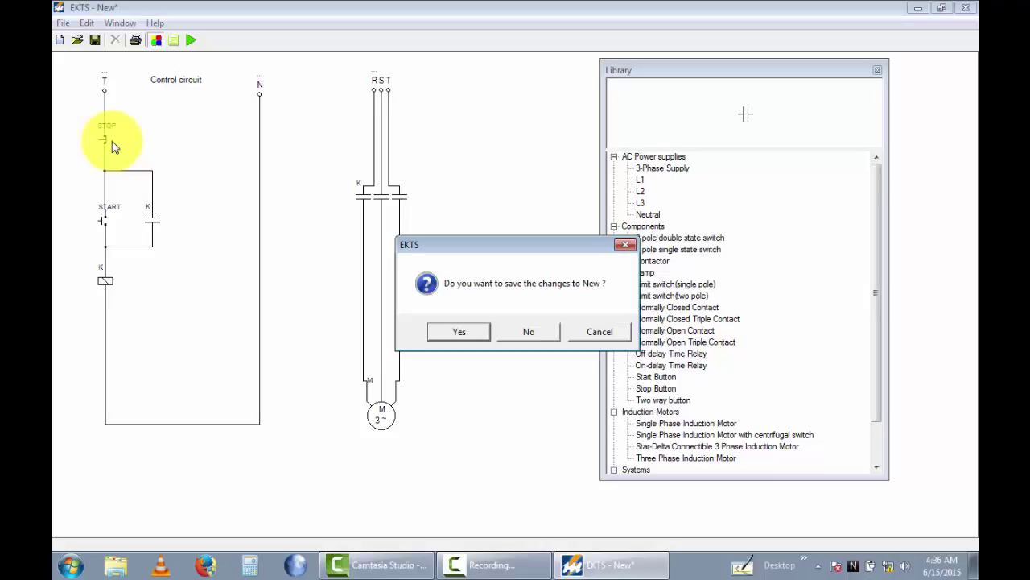
key("n")
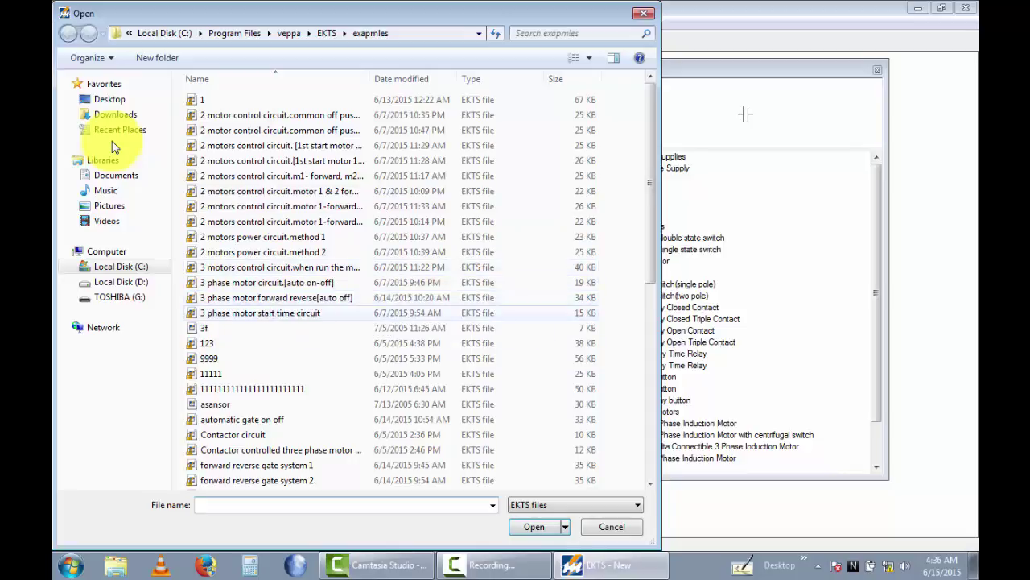
double_click(248, 313)
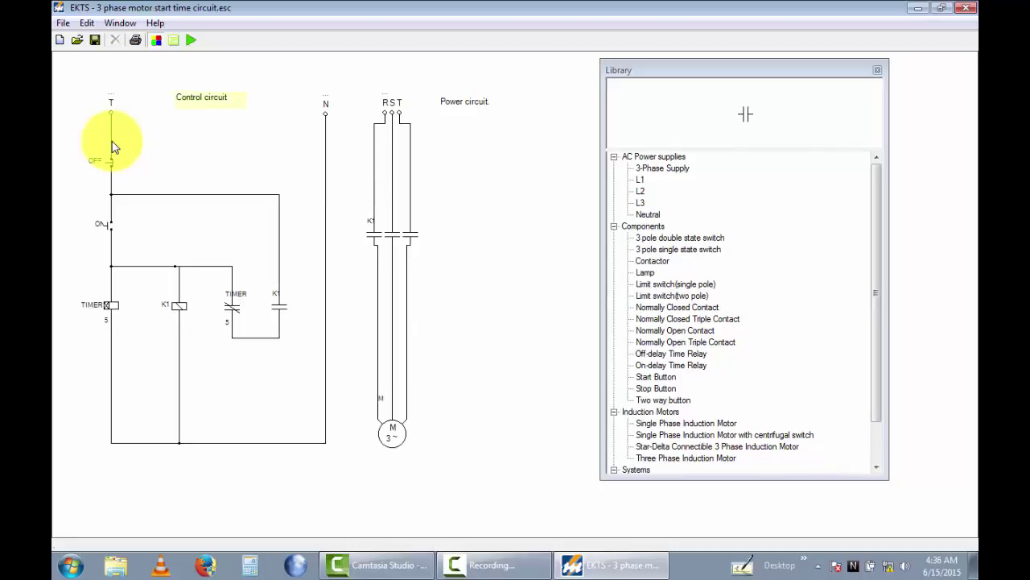
Step: Simulate the timer-controlled motor circuit, and close EKTS after ending the run
left_click(190, 40)
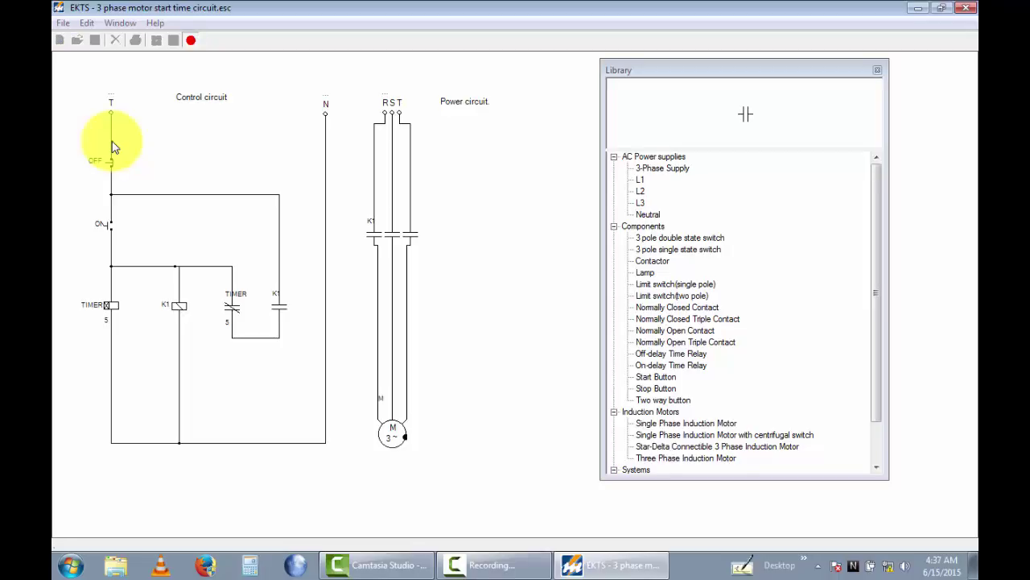
left_click(113, 148)
key("space")
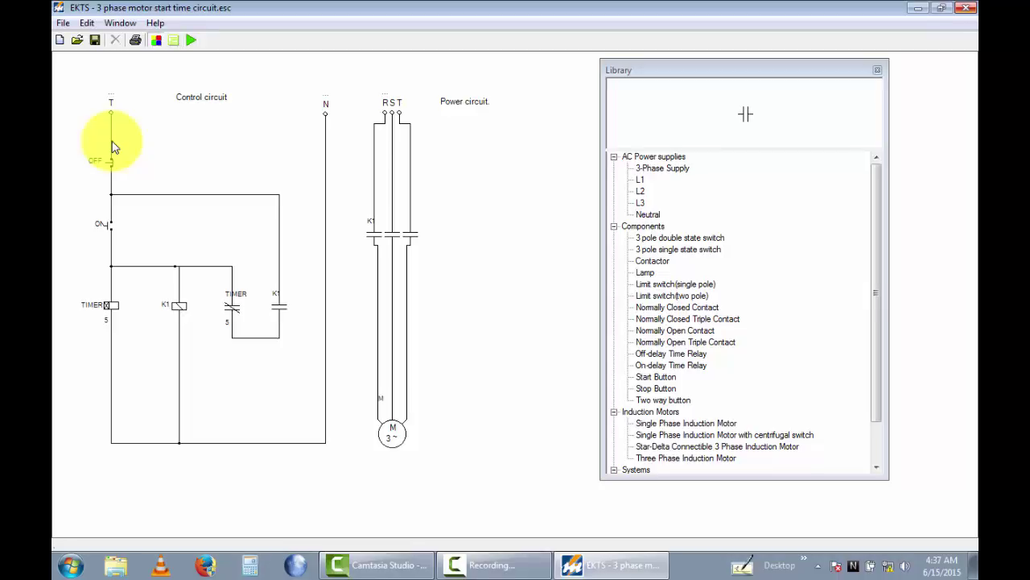
key("alt+F4")
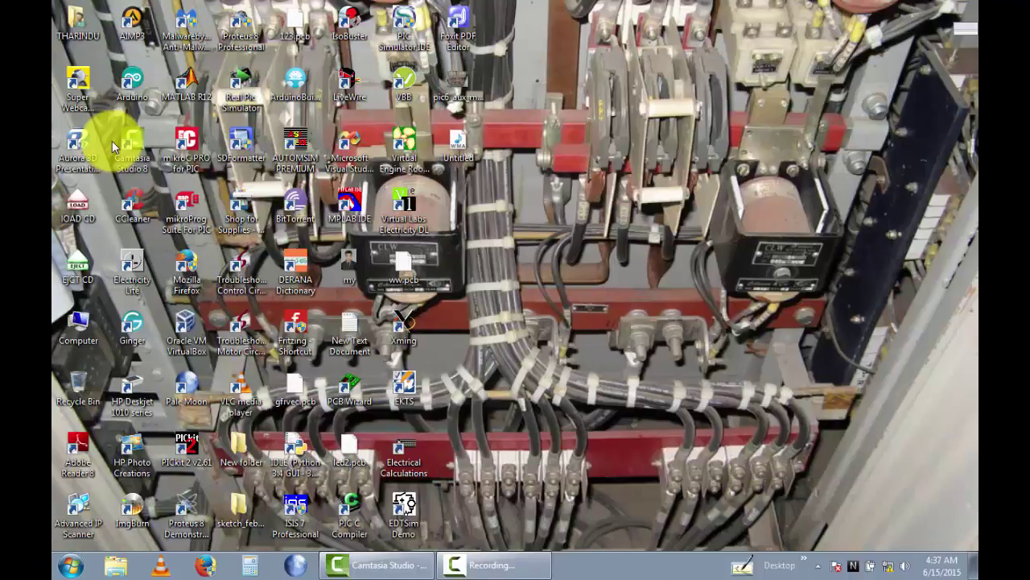